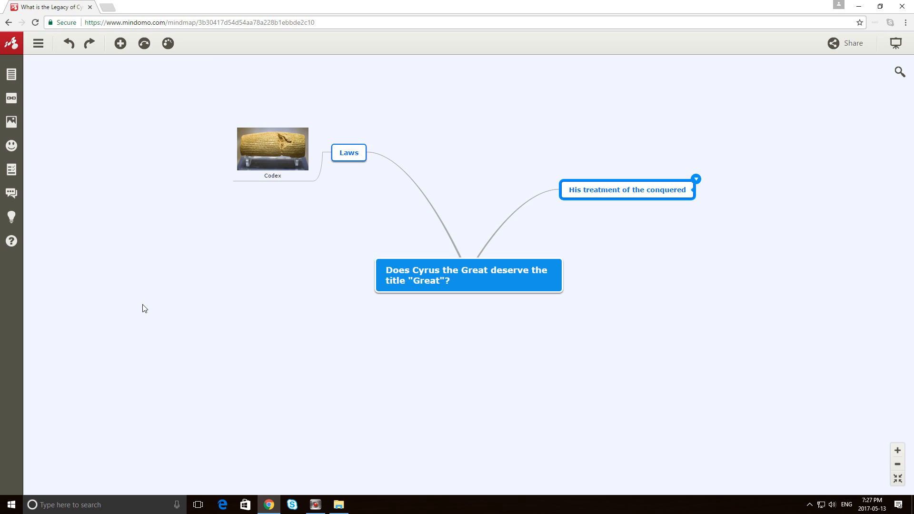
Move the "His treatment of the conquered" topic around near the central topic.
left_click(478, 285)
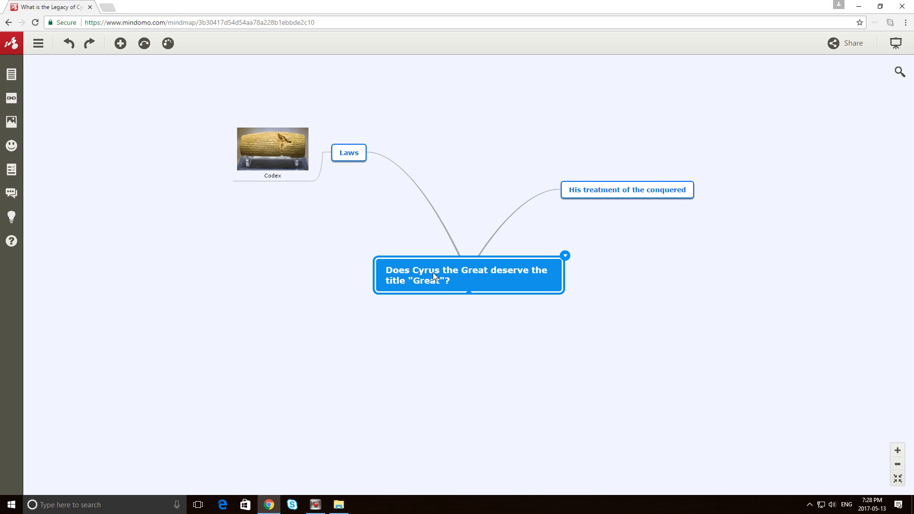
left_click(576, 196)
left_click_drag(576, 196, 604, 203)
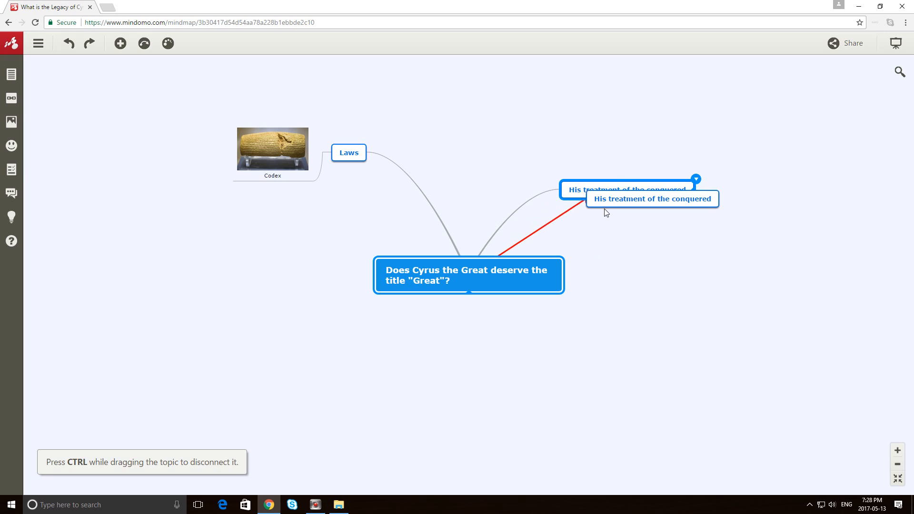
left_click(447, 273)
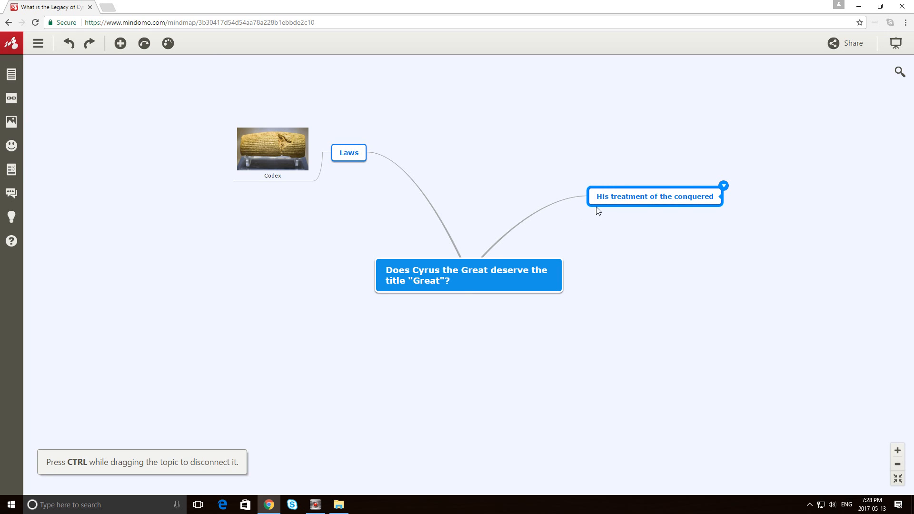
mouse_move(596, 204)
left_mouse_down()
mouse_move(559, 201)
mouse_move(587, 203)
left_mouse_up()
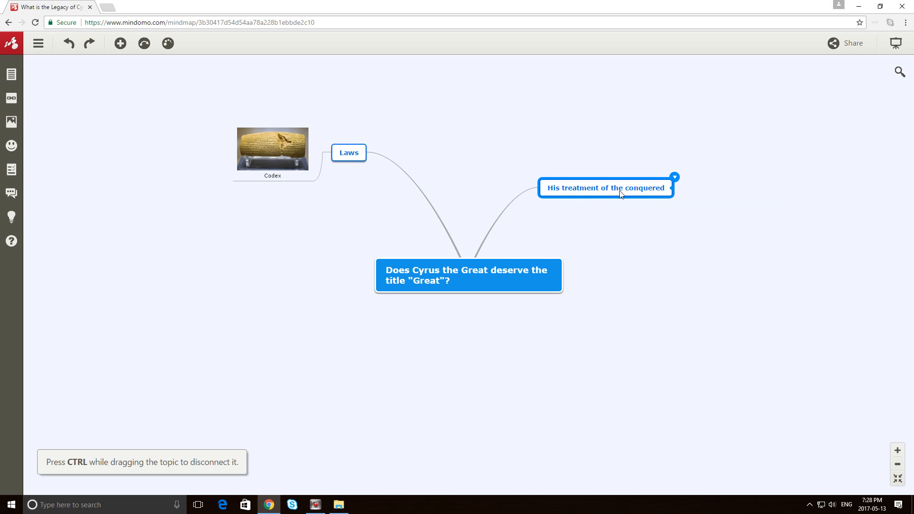
left_click(346, 156)
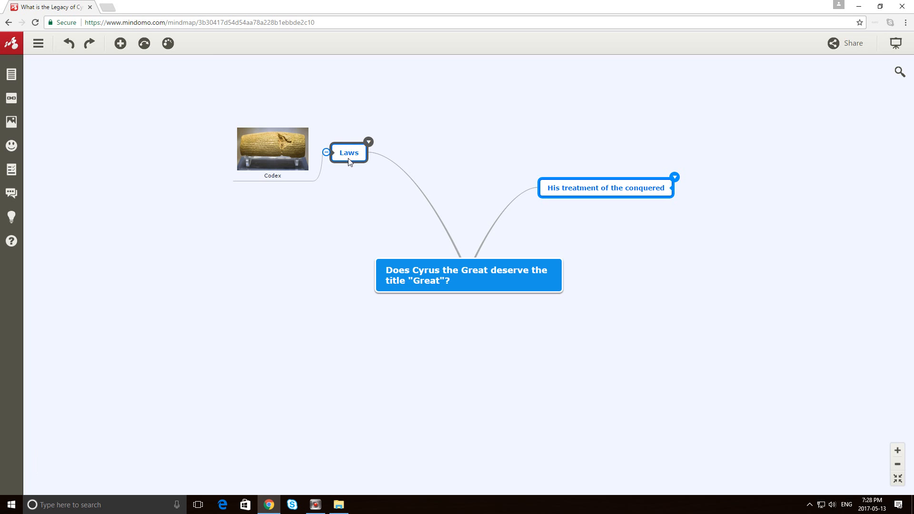
mouse_move(346, 157)
left_mouse_down()
mouse_move(360, 181)
mouse_move(357, 164)
left_mouse_up()
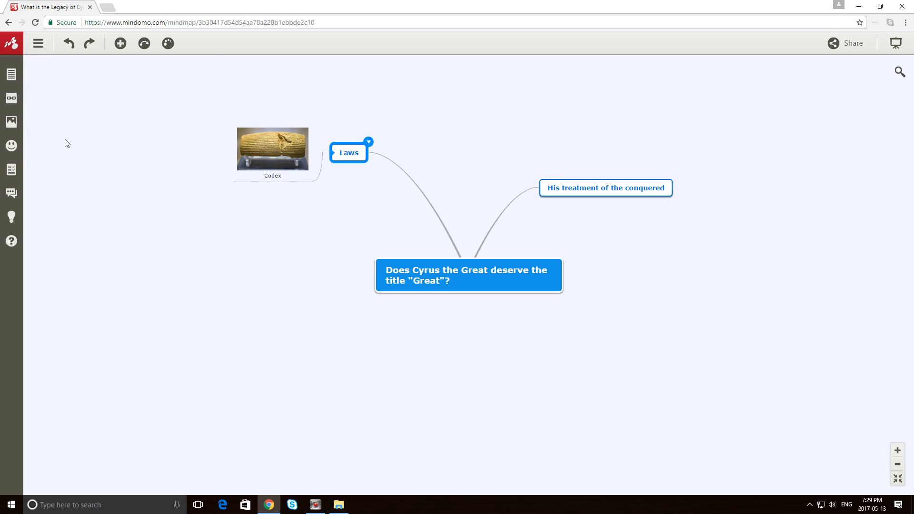
left_click(38, 55)
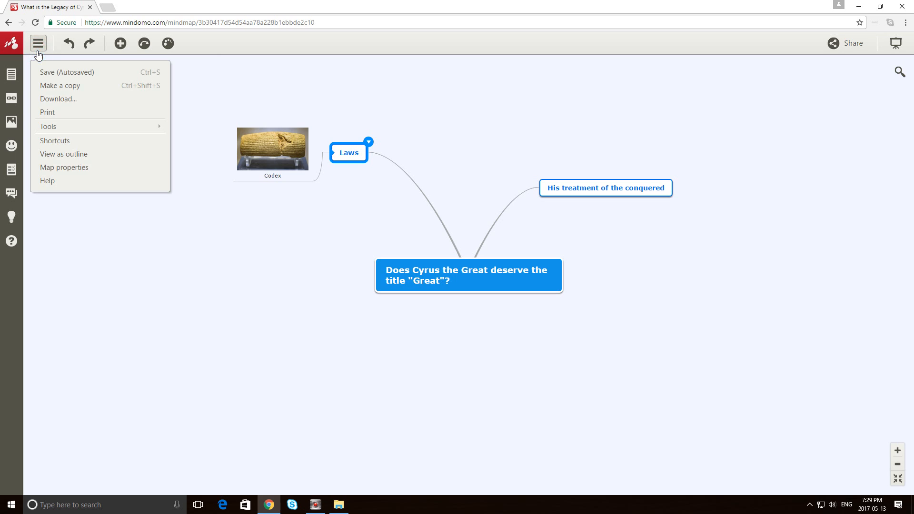
left_click(12, 121)
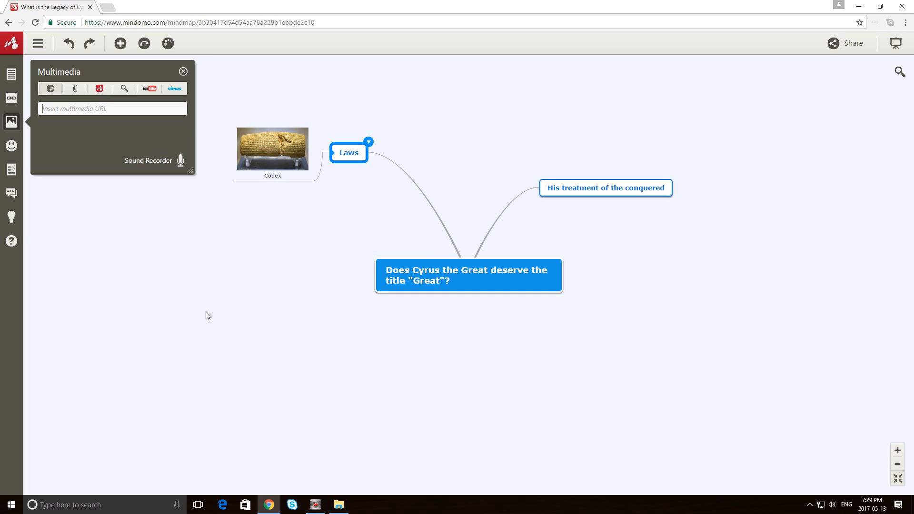
left_click(281, 328)
left_click(182, 71)
Move the "His treatment of the conquered" topic slightly higher, so it sits nearly level with the "Laws" topic.
left_click_drag(572, 189, 607, 165)
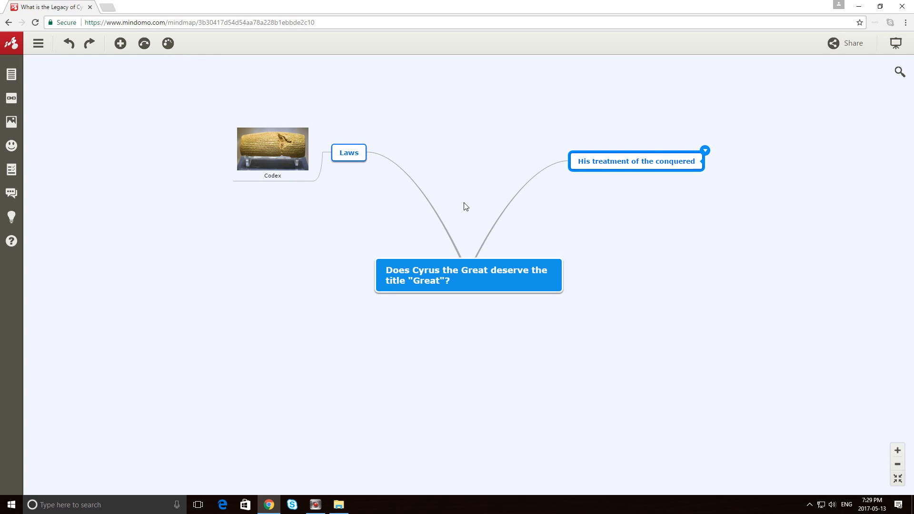
left_click_drag(657, 159, 651, 167)
left_click(720, 177)
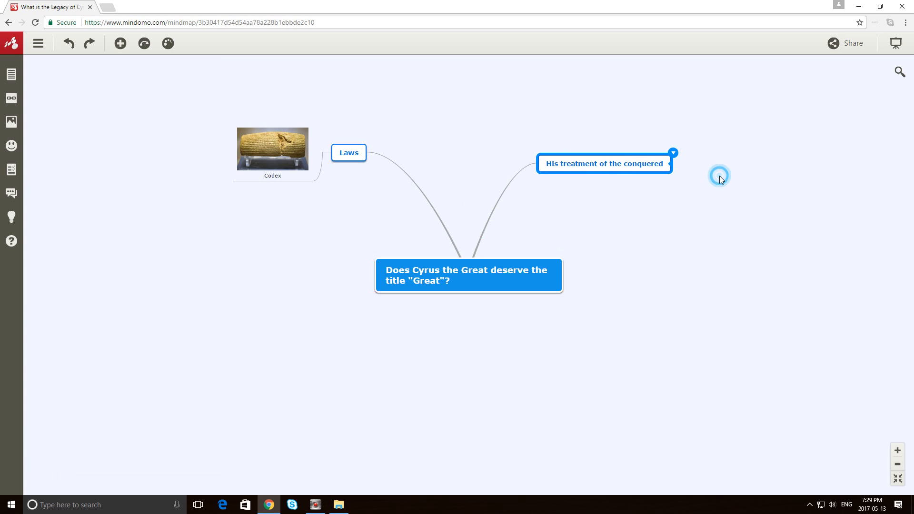
Add a subtopic to "His treatment of the conquered" reading "Many cities opened their gates to Cyrus, favouring him over their own leaders".
left_click(673, 152)
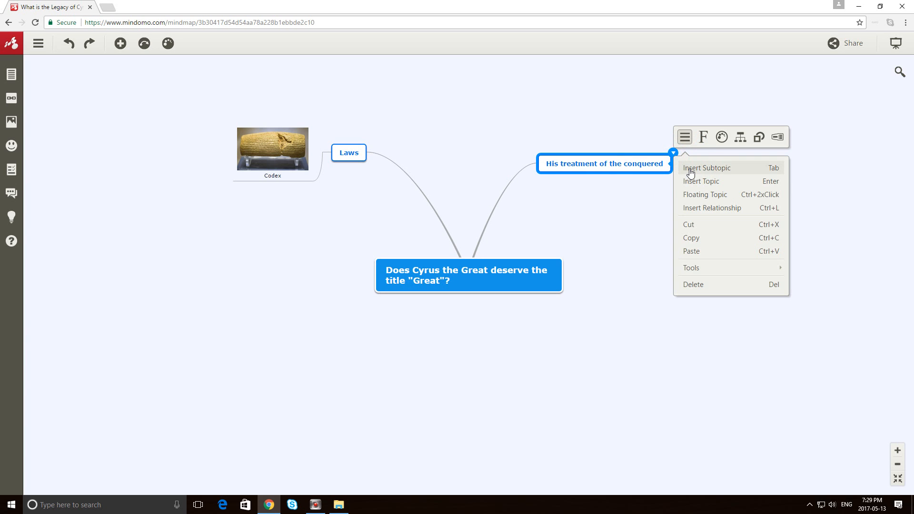
left_click(691, 169)
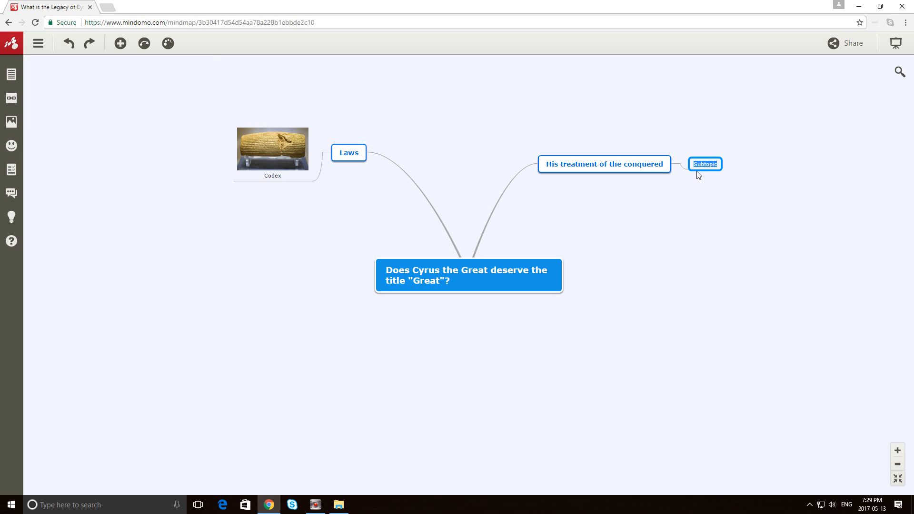
type("Many cities opened their ")
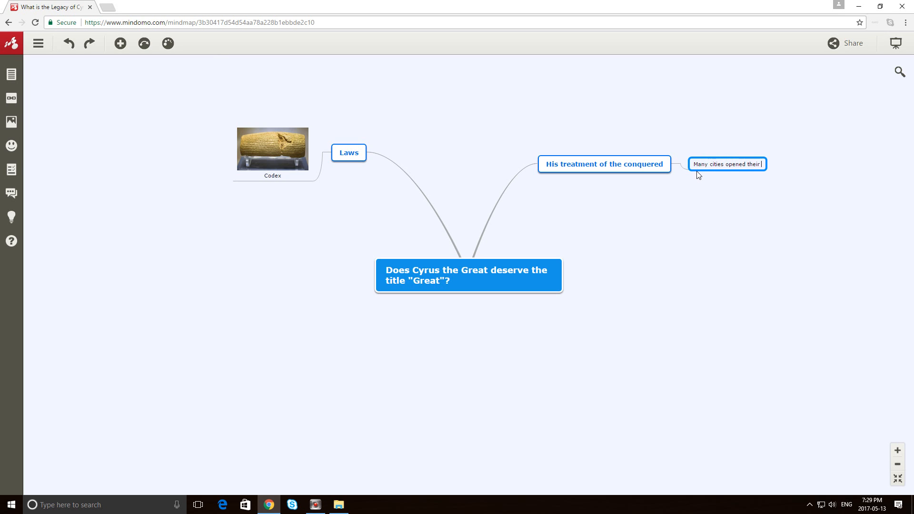
type("gates to Cyrus, fa")
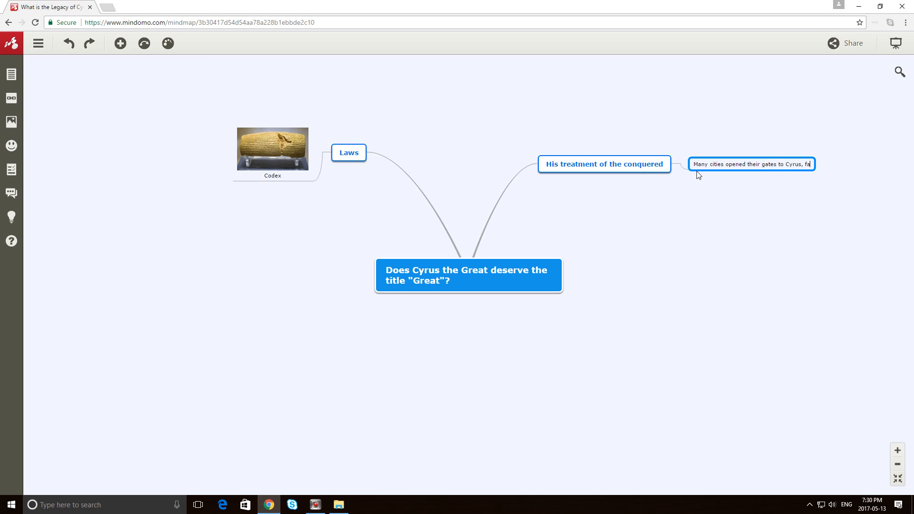
type("vouring him ove")
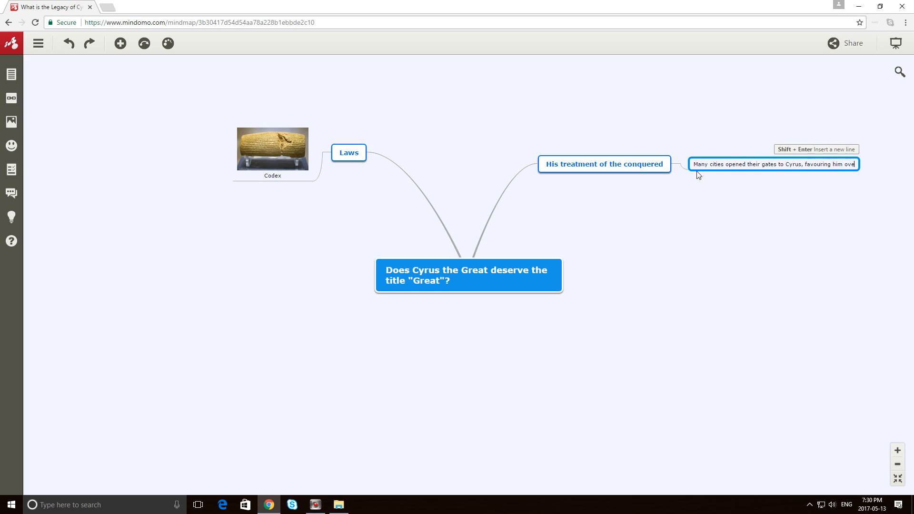
type("r the")
key("BackSpace")
type("ir own leaders")
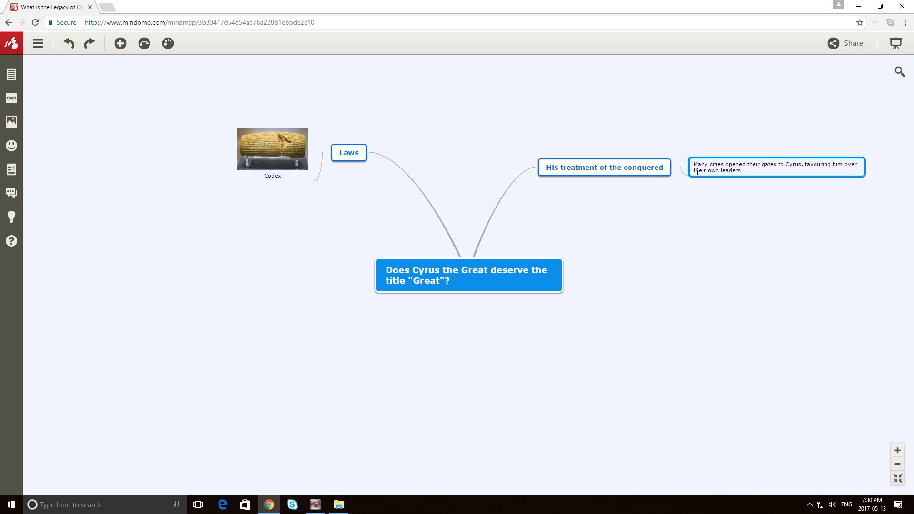
left_click(661, 239)
mouse_move(719, 172)
left_mouse_down()
mouse_move(715, 152)
mouse_move(718, 159)
left_mouse_up()
Add a second subtopic to "His treatment of the conquered" reading "He respected the legal and religious traditions of those he conquered".
left_click(645, 171)
left_click(672, 158)
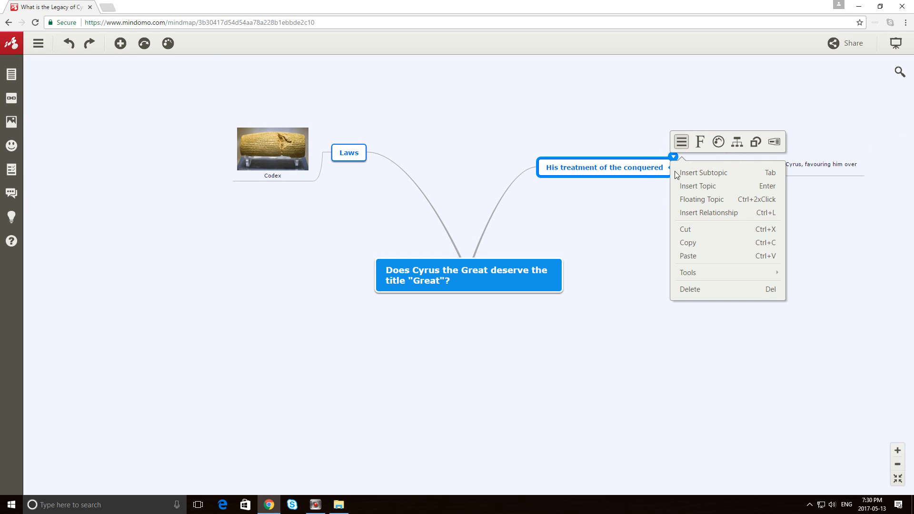
left_click(676, 172)
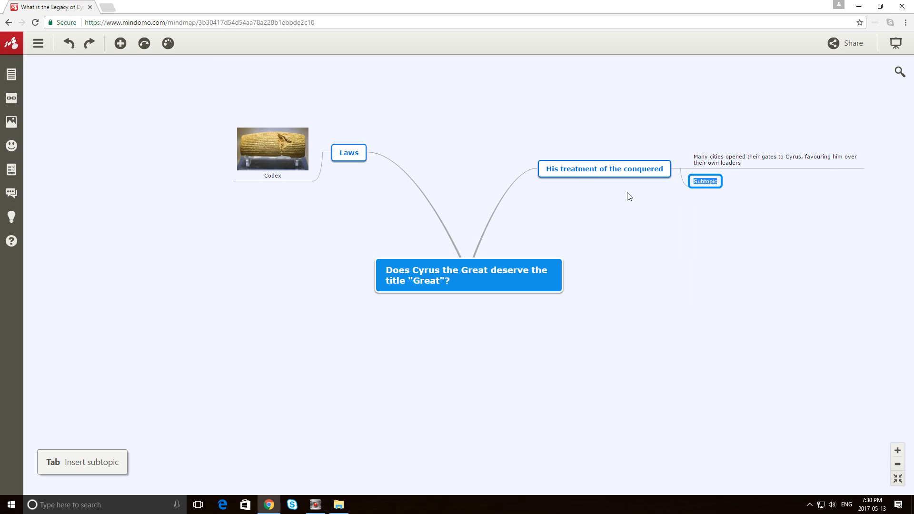
type("He fo")
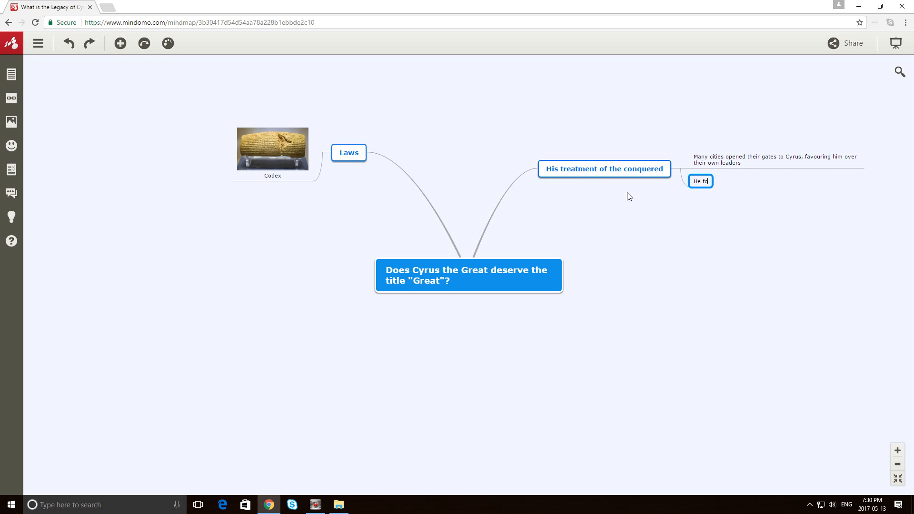
type("llowed the legal and re")
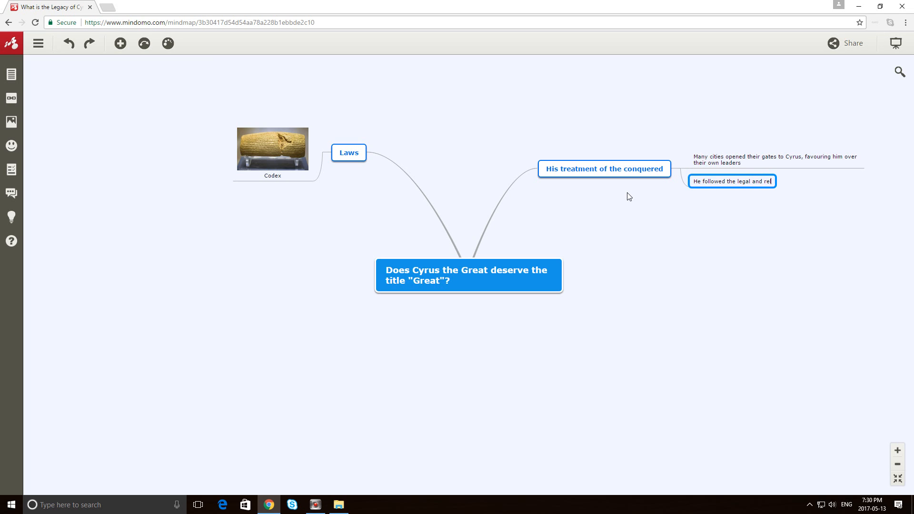
type("ligious tradit")
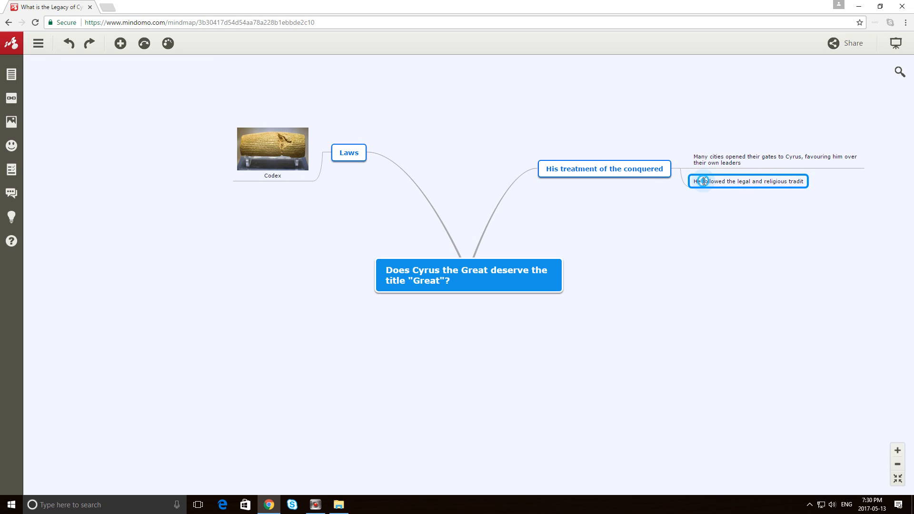
left_click_drag(703, 181, 723, 181)
type("respected the legal and rel")
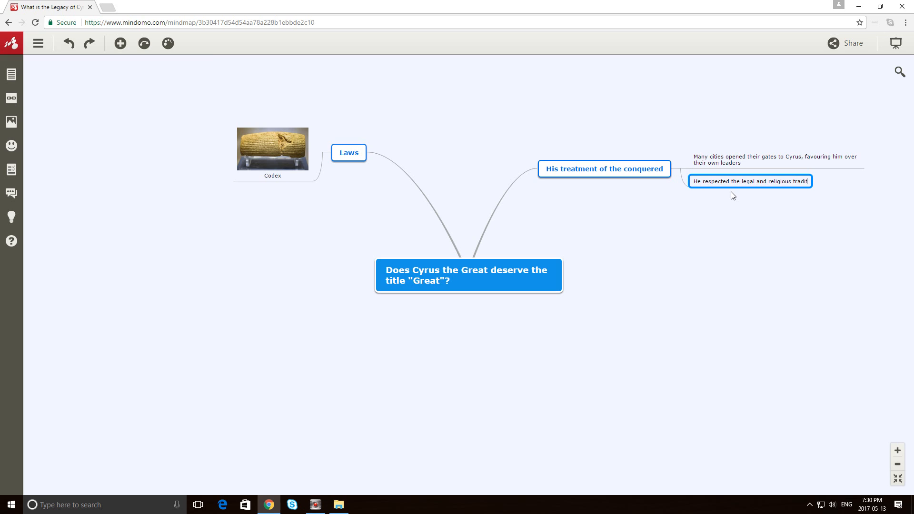
type("igious traditions of those")
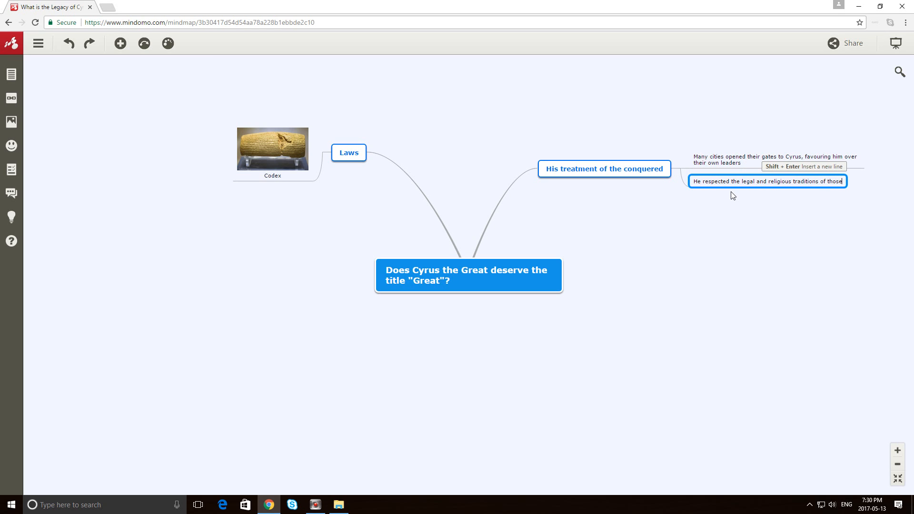
type(" he conquered")
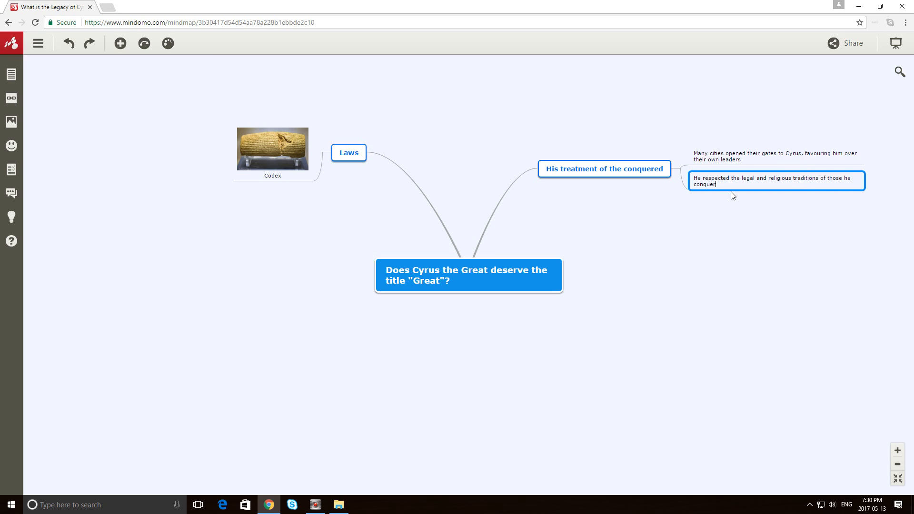
mouse_move(837, 187)
left_click(743, 161)
Add a subtopic under the legal and religious traditions point reading "In Babylon, he agreed to a humiliating ordeal where a priest slapped in public".
left_click(831, 177)
left_click(865, 172)
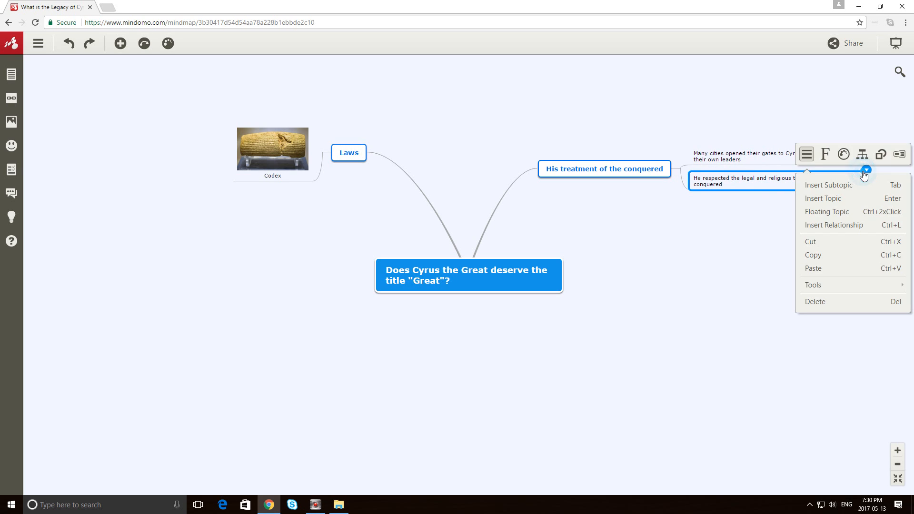
left_click(852, 185)
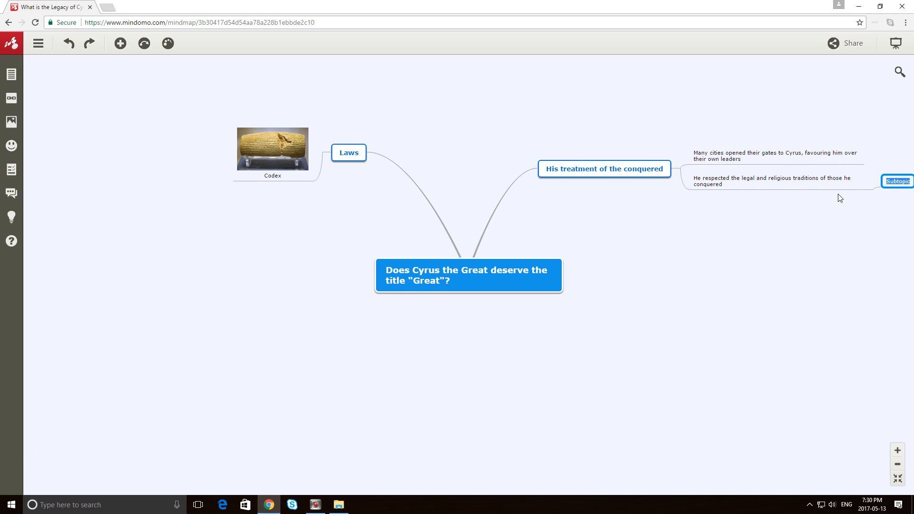
type("In Babylon, he agre")
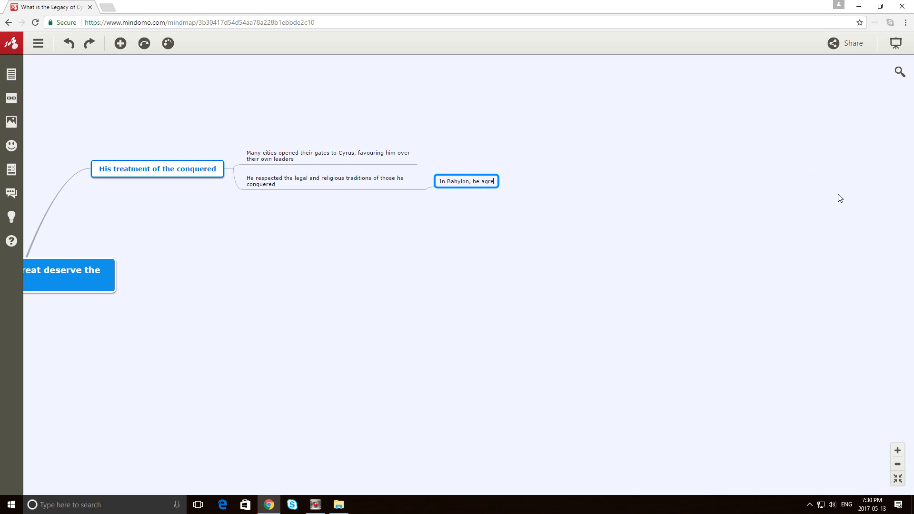
type("ed to a huma")
key("BackSpace")
type("iliating ")
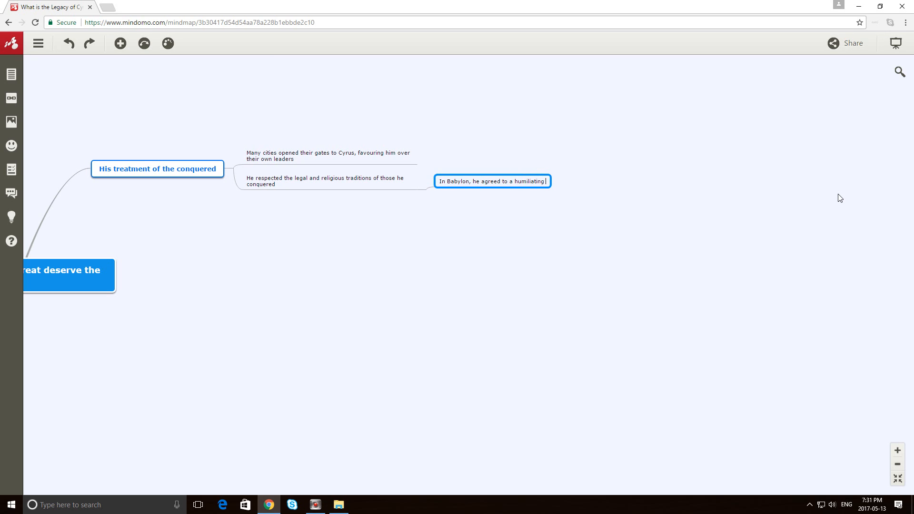
type("ordeal where a priest slapped i")
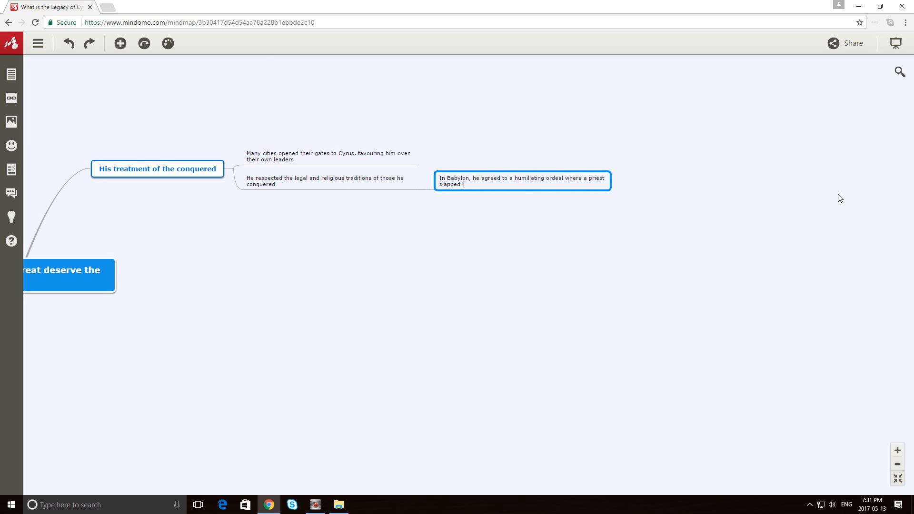
type("n public")
left_click(473, 229)
Add a third subtopic to "His treatment of the conquered" reading "He freed the Israelites from Babylon".
left_click_drag(127, 333, 350, 322)
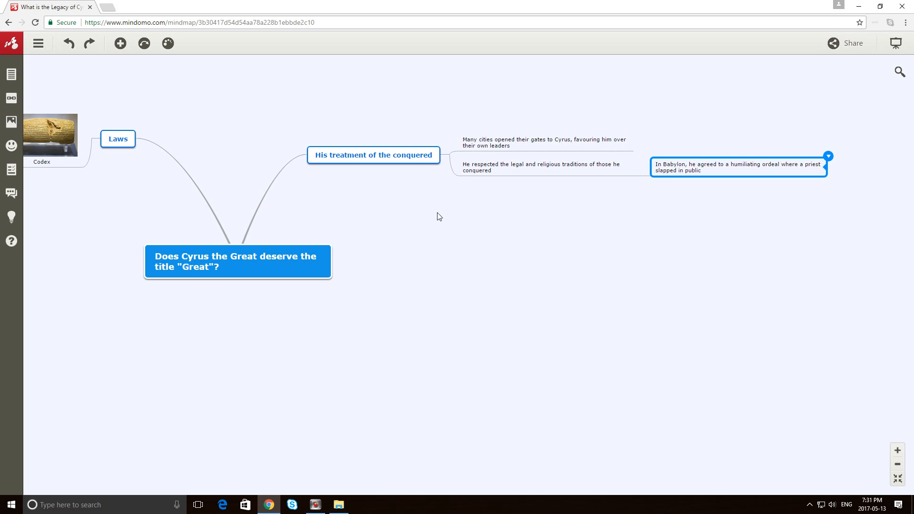
left_click_drag(439, 217, 505, 228)
right_click(507, 165)
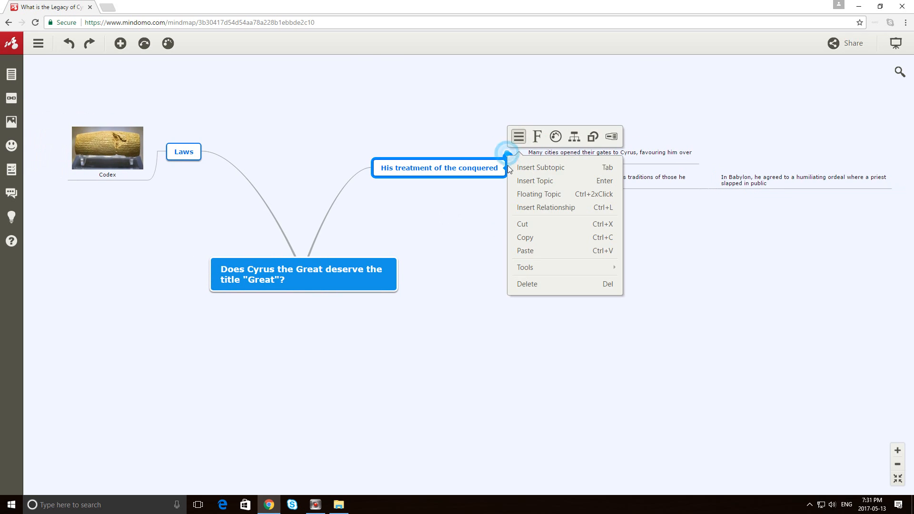
left_click(524, 171)
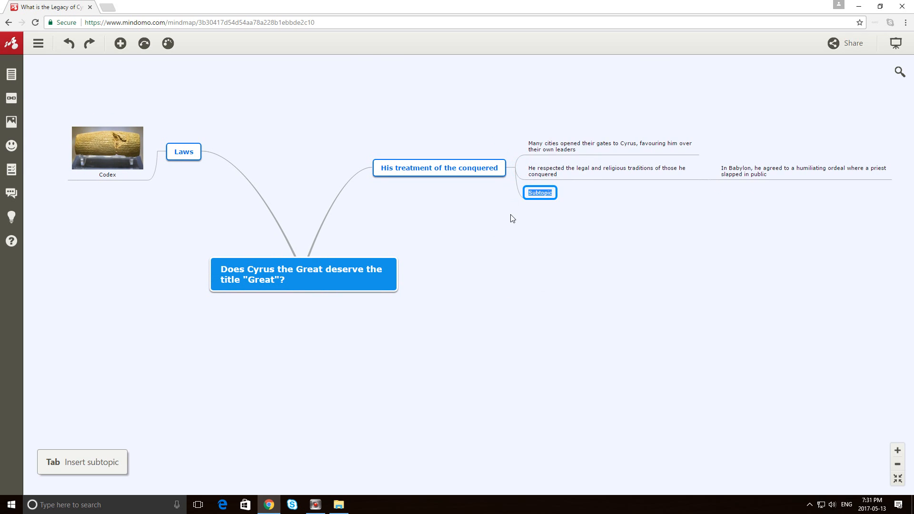
type("He ")
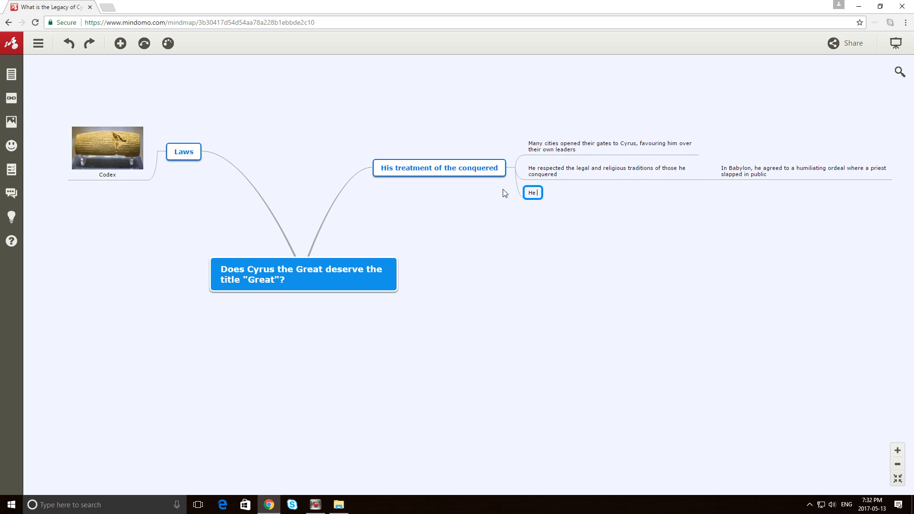
type("freed the Israelite")
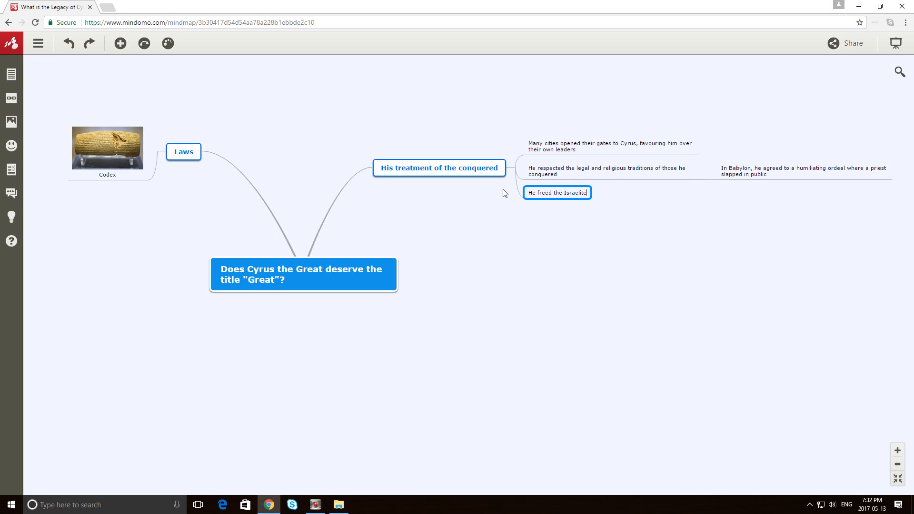
type("s from Babylon")
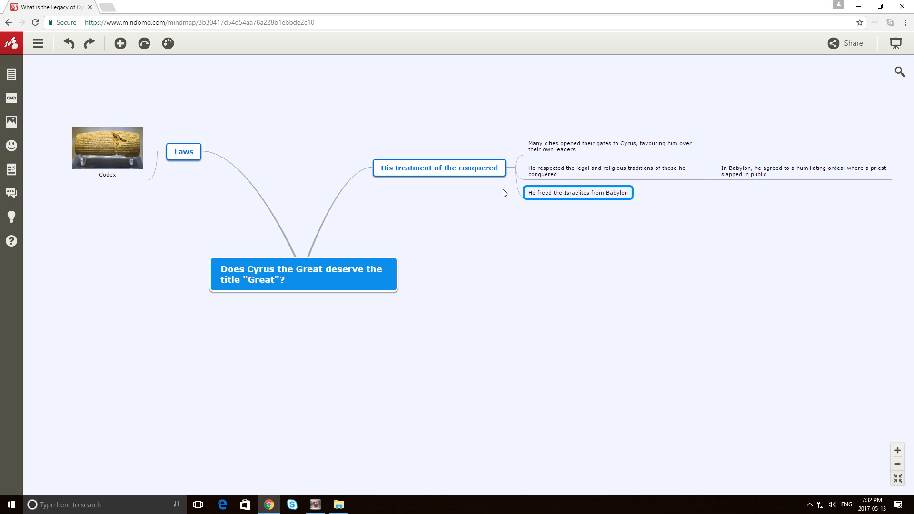
Add a subtopic to "He freed the Israelites from Babylon" reading "In the Bible, he is the only gentile who is called a Messiah".
left_click(623, 294)
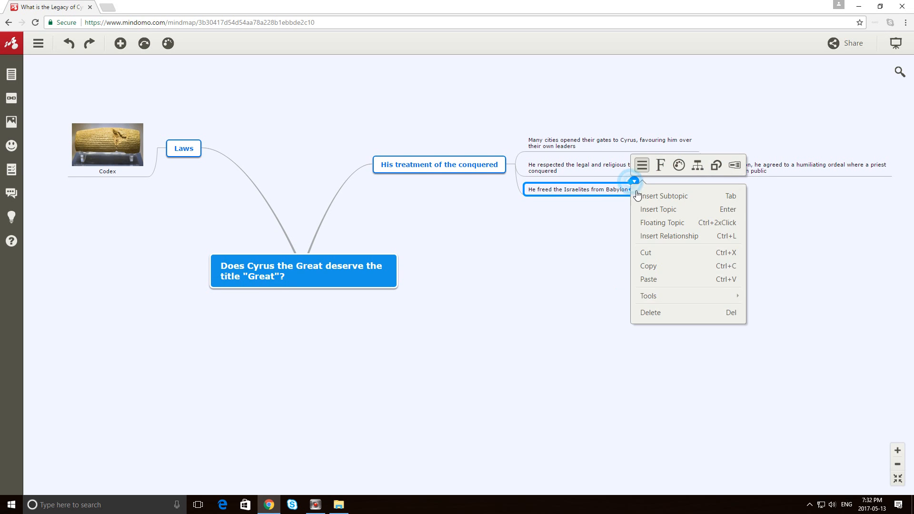
left_click(637, 191)
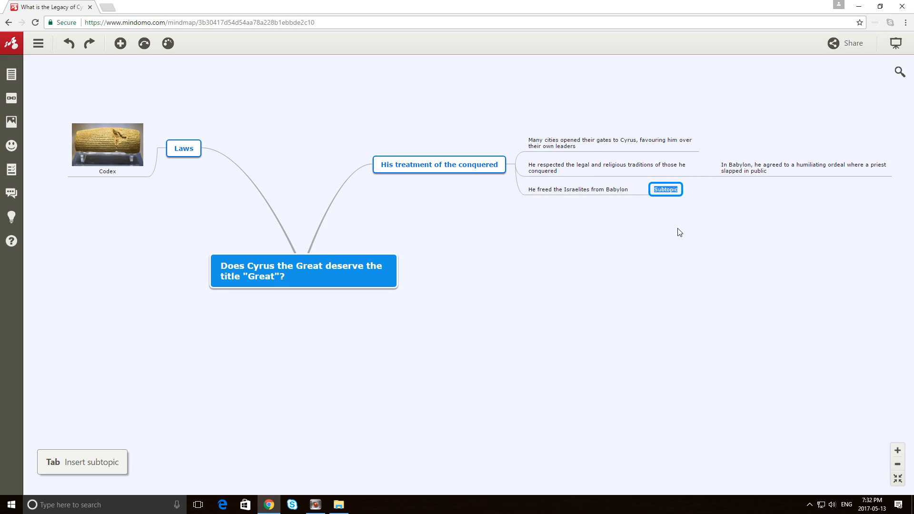
type("In th")
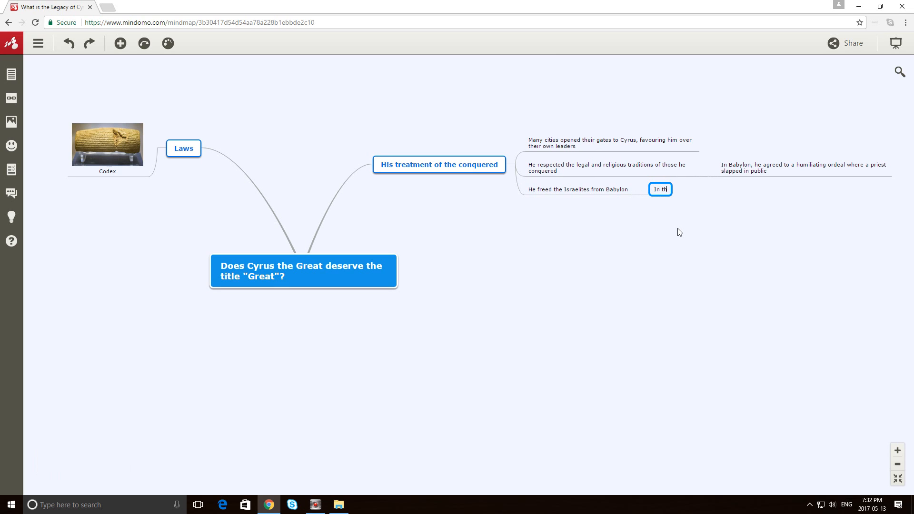
type("e Bible, he is the on")
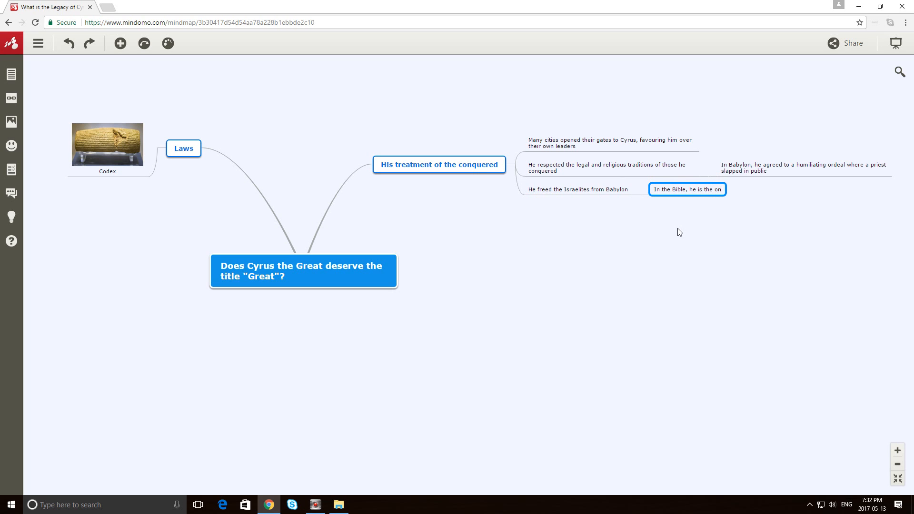
type("ly gentile who is cal")
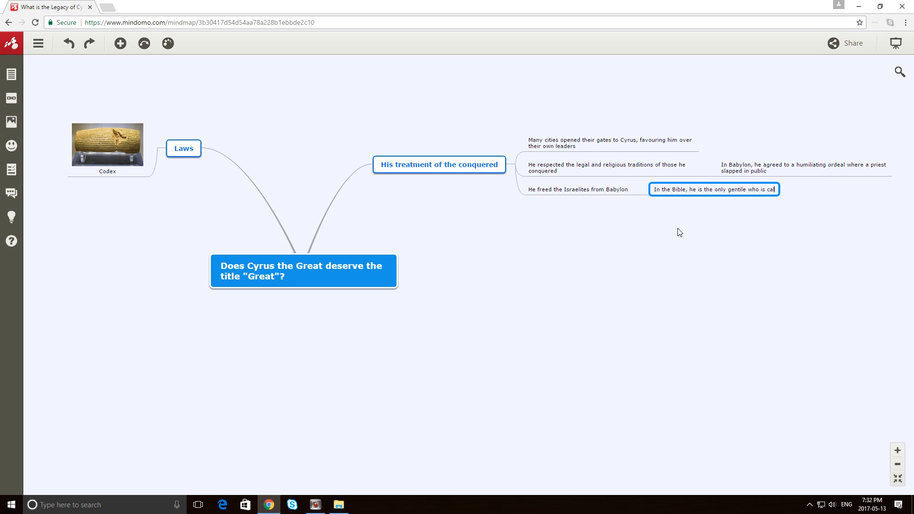
type("led a Messiah")
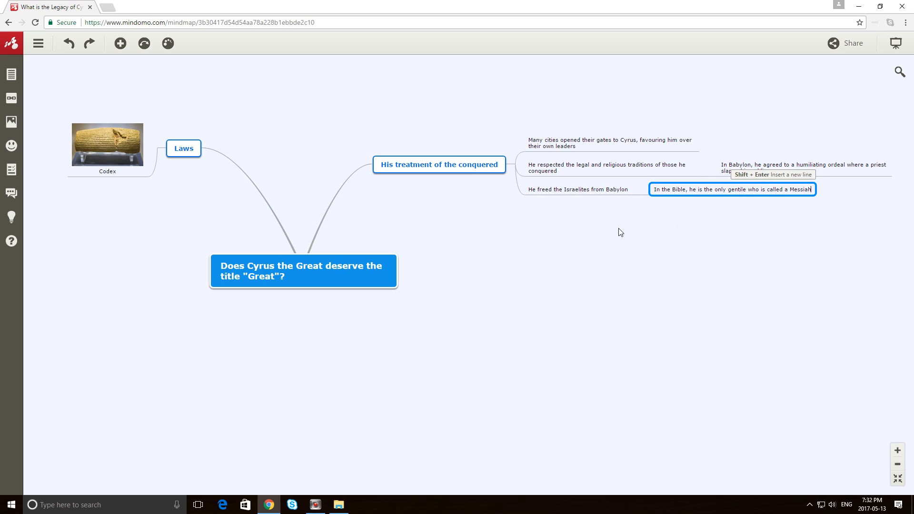
left_click(666, 234)
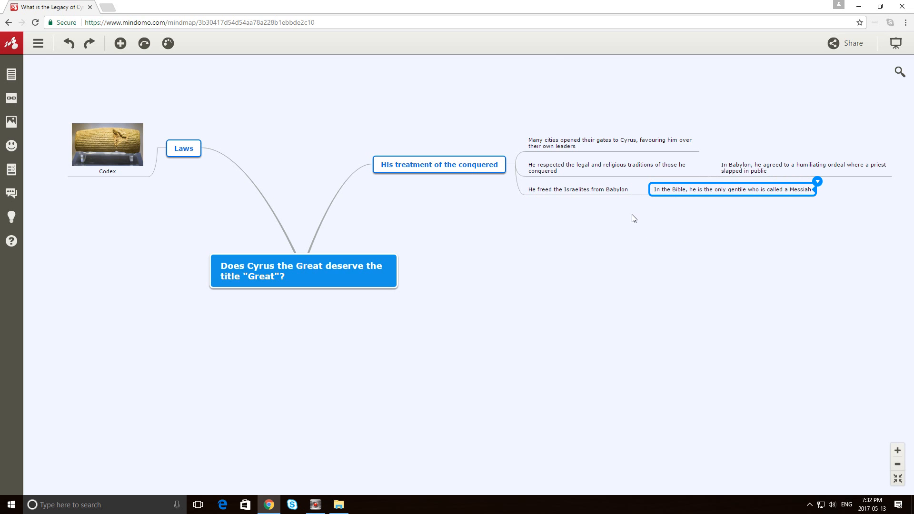
Add a subtopic to "Codex" reading "Cyrus formulated a legal document that outlined basic rights 2000 years before the United Nations".
left_click_drag(466, 163, 470, 161)
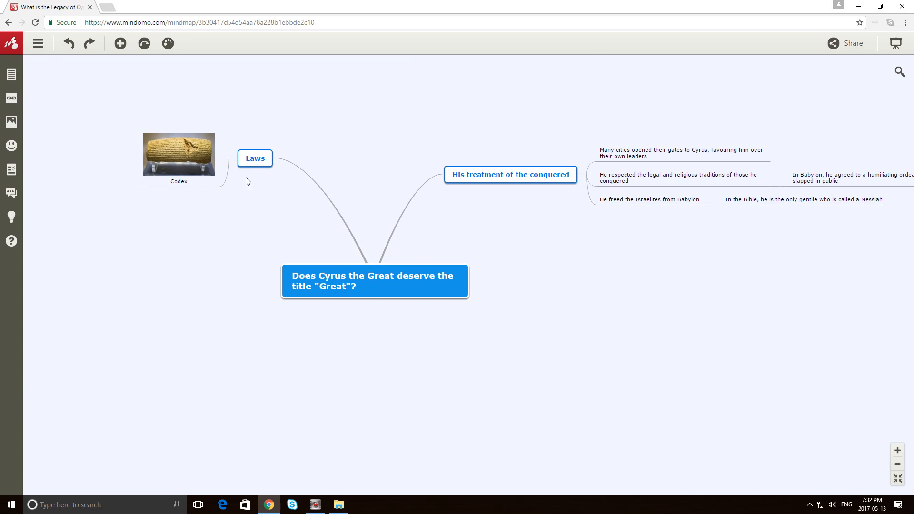
left_click(246, 163)
left_click(275, 147)
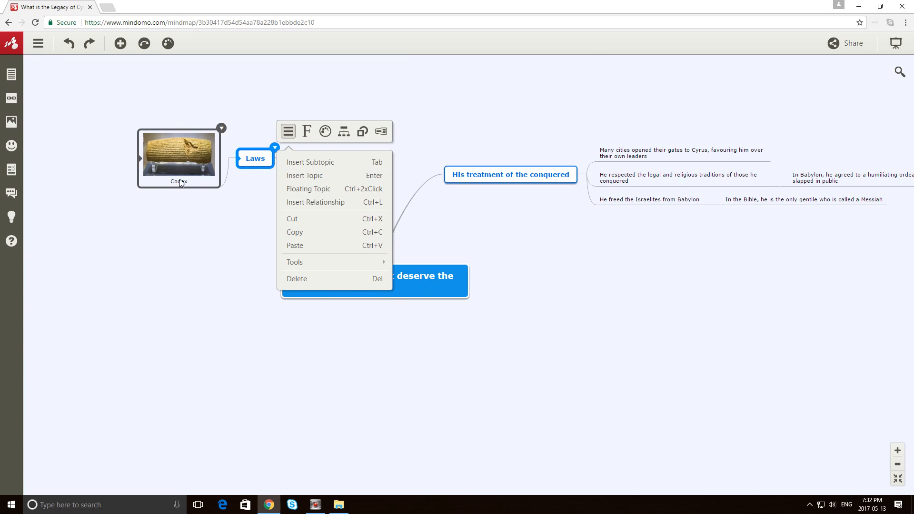
left_click(222, 129)
left_click(239, 141)
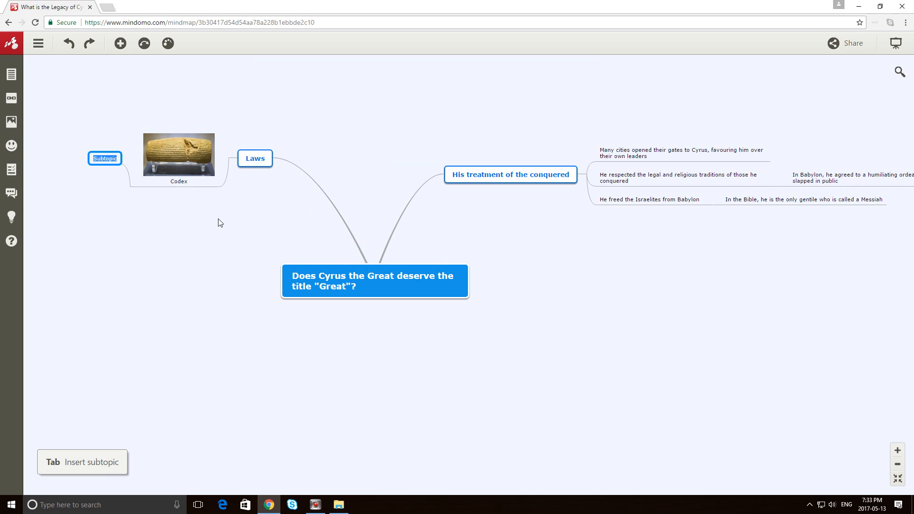
type("He")
key("BackSpace")
key("BackSpace")
type("Cyrus")
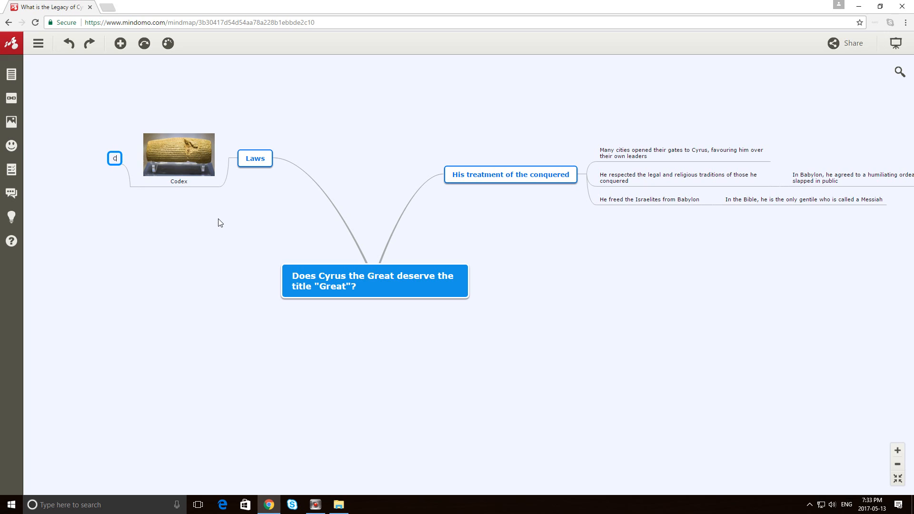
type(" formulated a ")
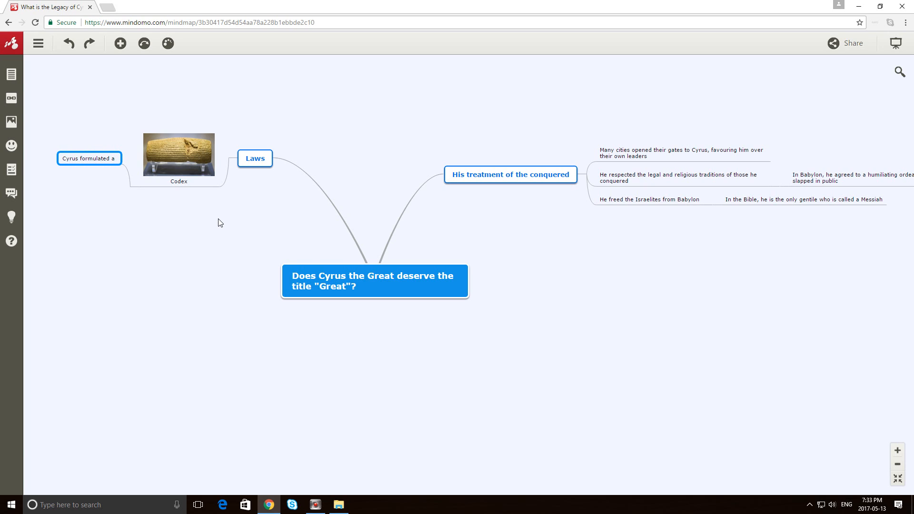
type("legal doc")
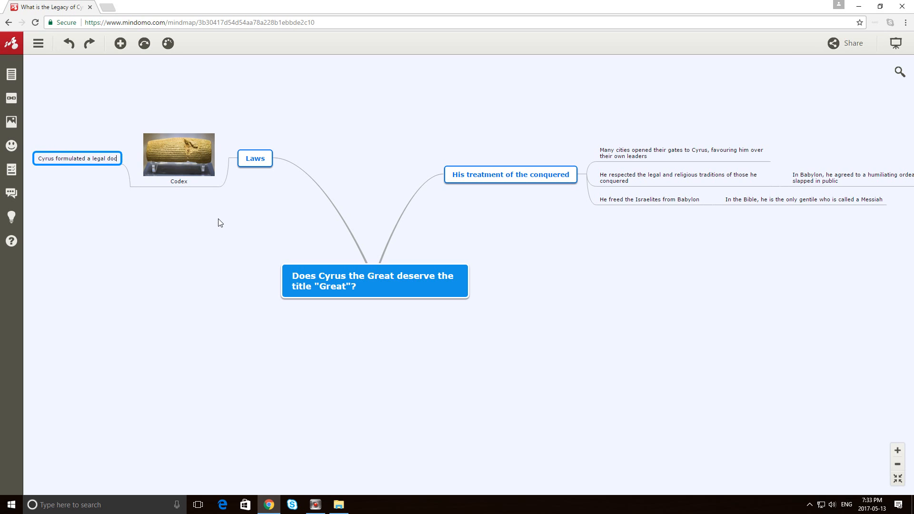
type("ument that outlined basic")
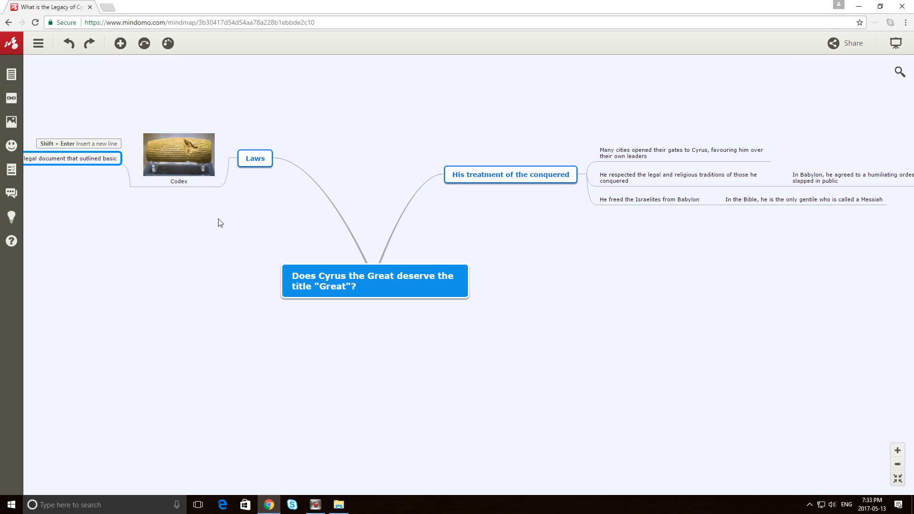
type(" rights 2000")
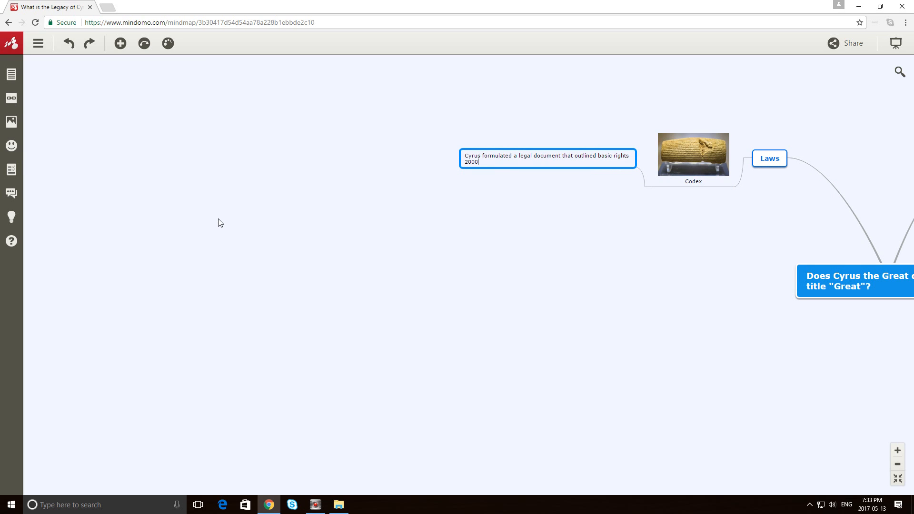
type(" years before the United Nations")
left_click(387, 327)
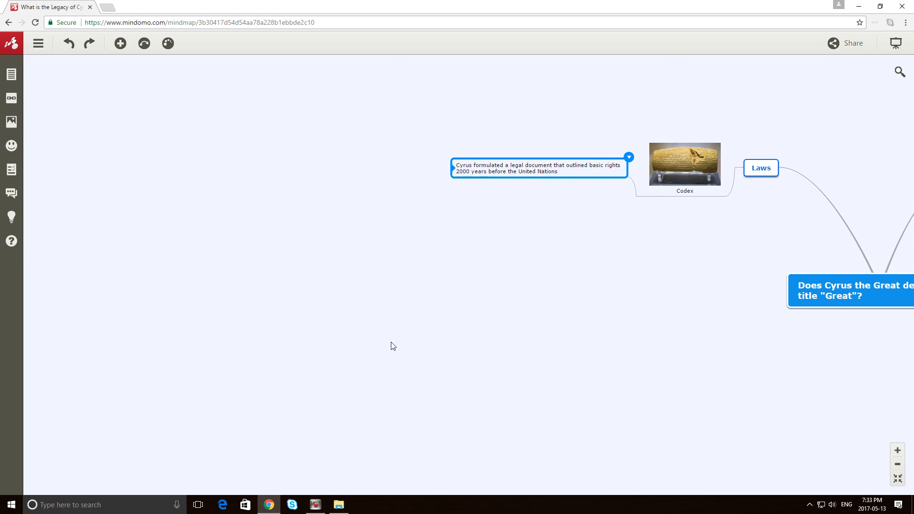
Add a main topic to the central question about Cyrus, reading "Military Conquests".
left_click_drag(690, 350, 460, 337)
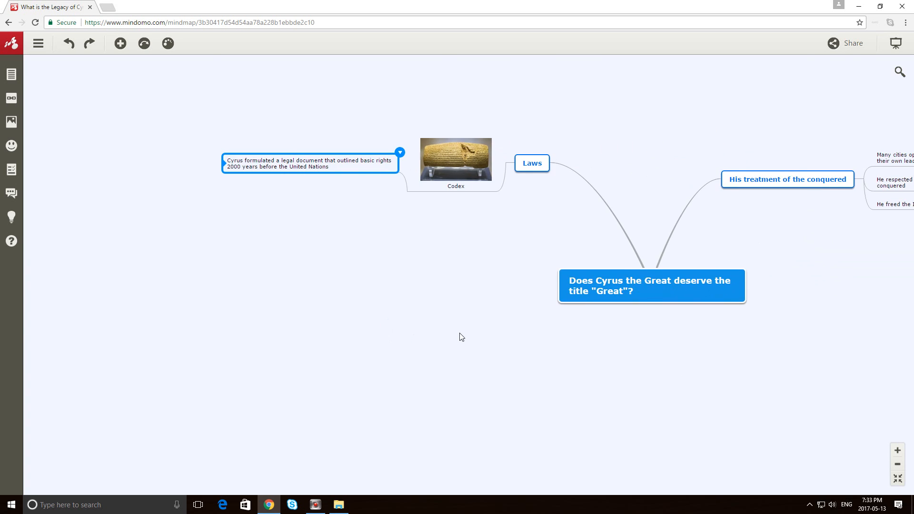
left_click_drag(570, 359, 447, 331)
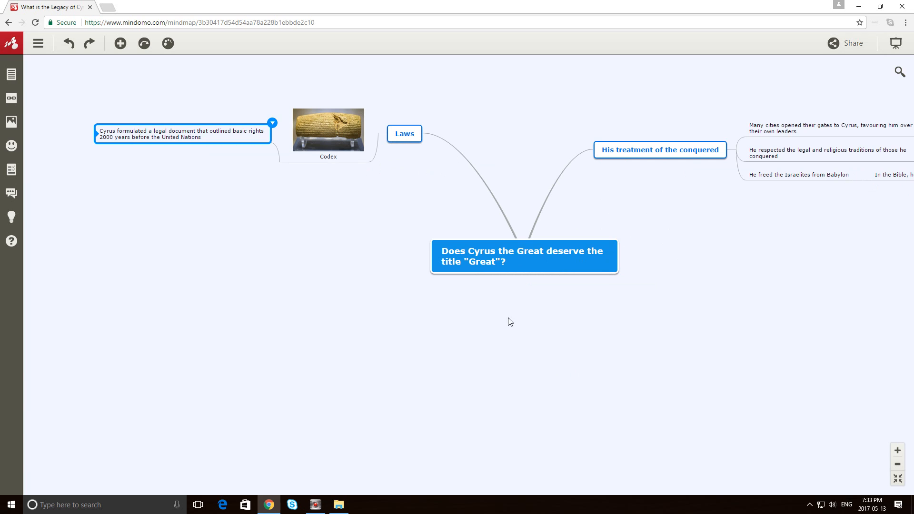
left_click(898, 464)
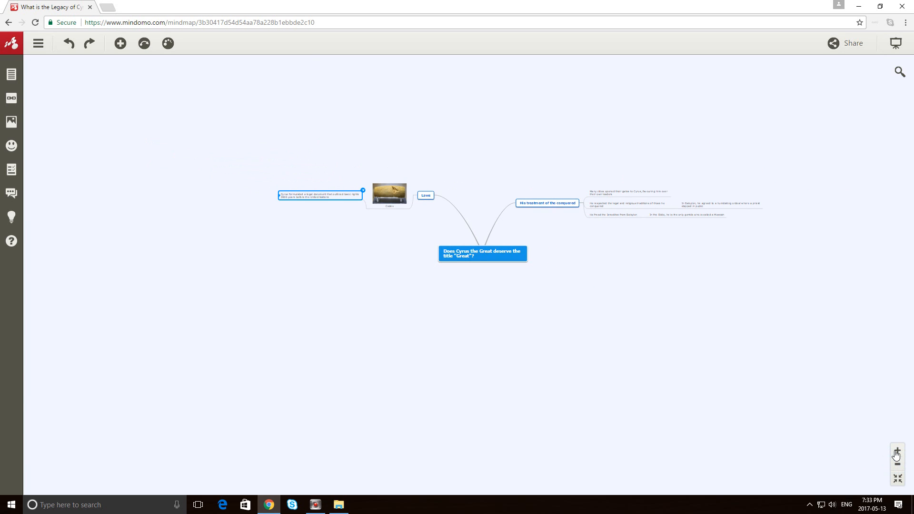
left_click(897, 452)
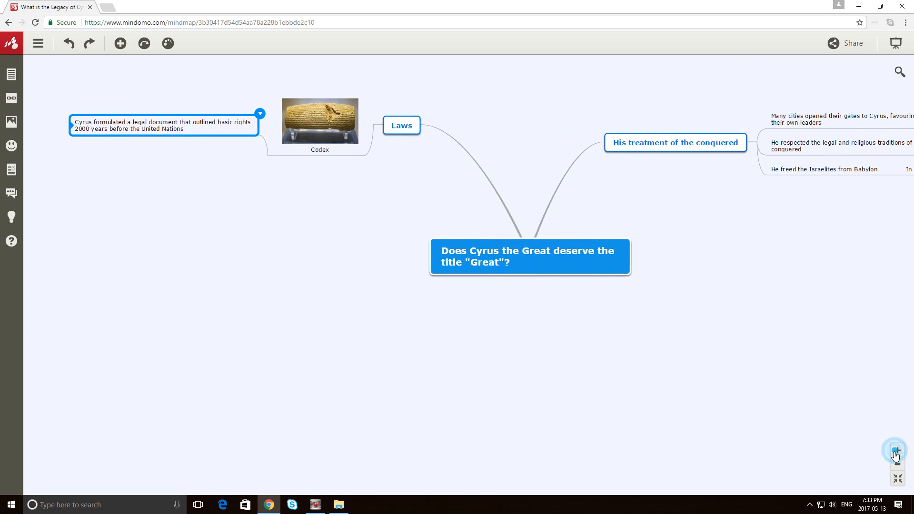
left_click(897, 466)
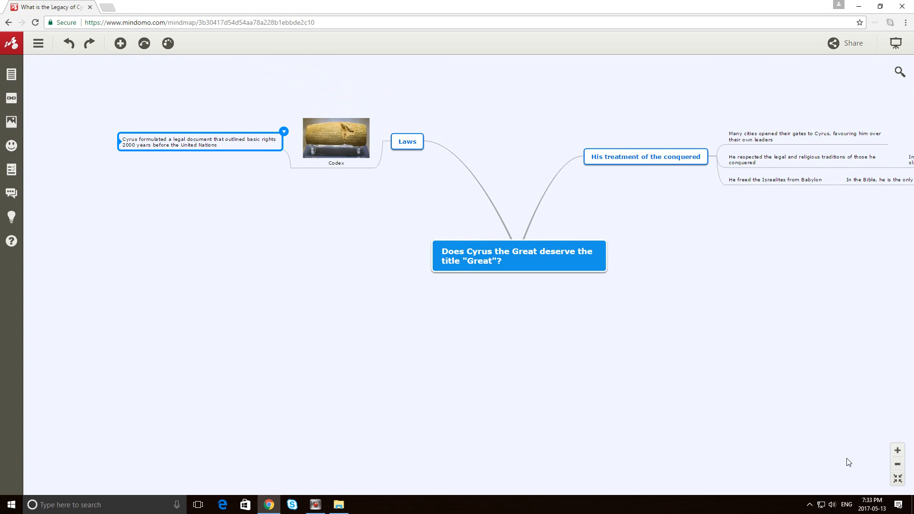
left_click(514, 270)
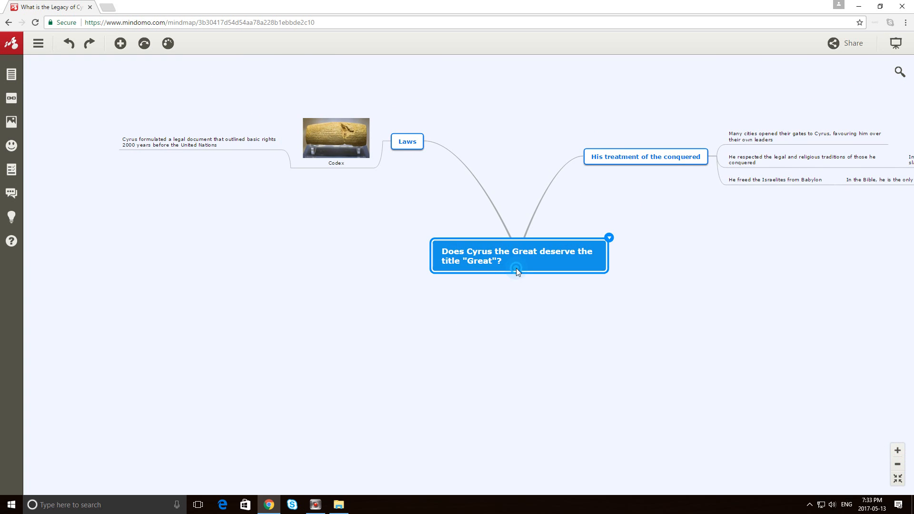
right_click(602, 245)
left_click(468, 377)
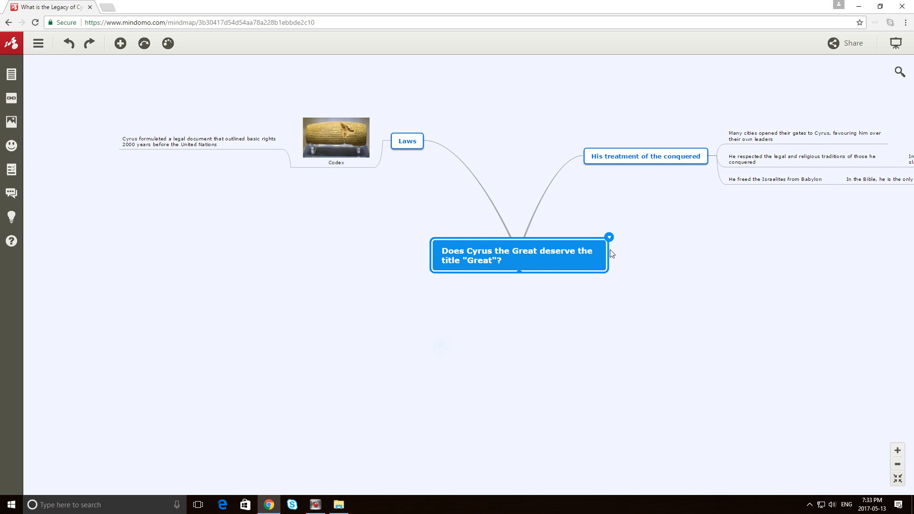
left_click(610, 238)
left_click(631, 248)
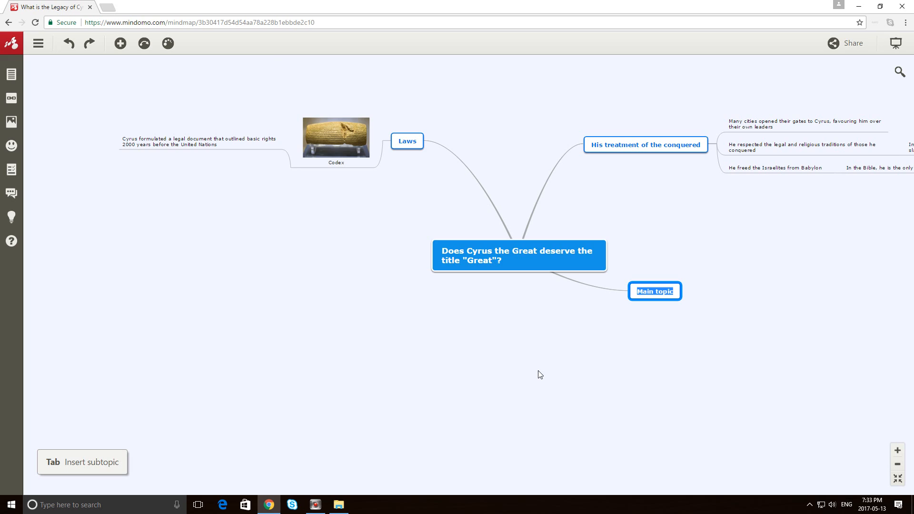
type("Millitar")
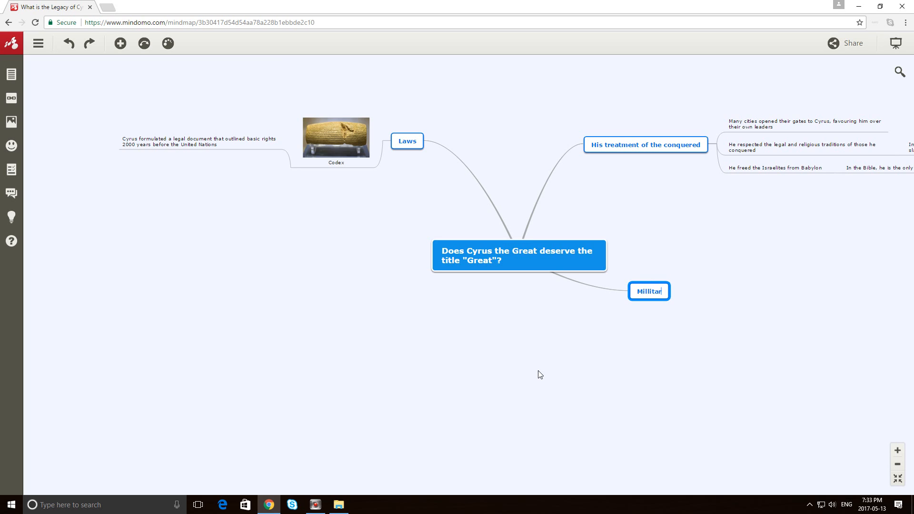
key("BackSpace")
key("BackSpace")
key("BackSpace")
key("BackSpace")
key("BackSpace")
type("itary Conquests")
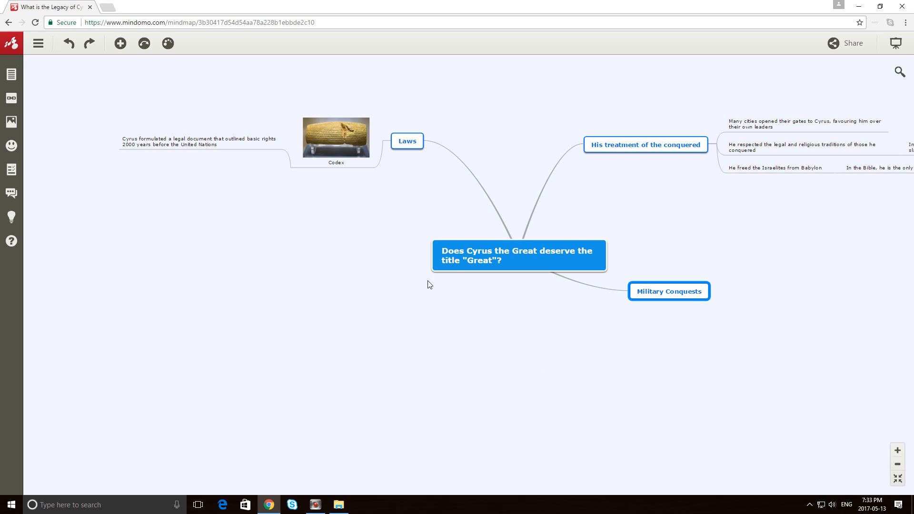
Add a subtopic to "Military Conquests" reading "Lydia".
left_click(710, 281)
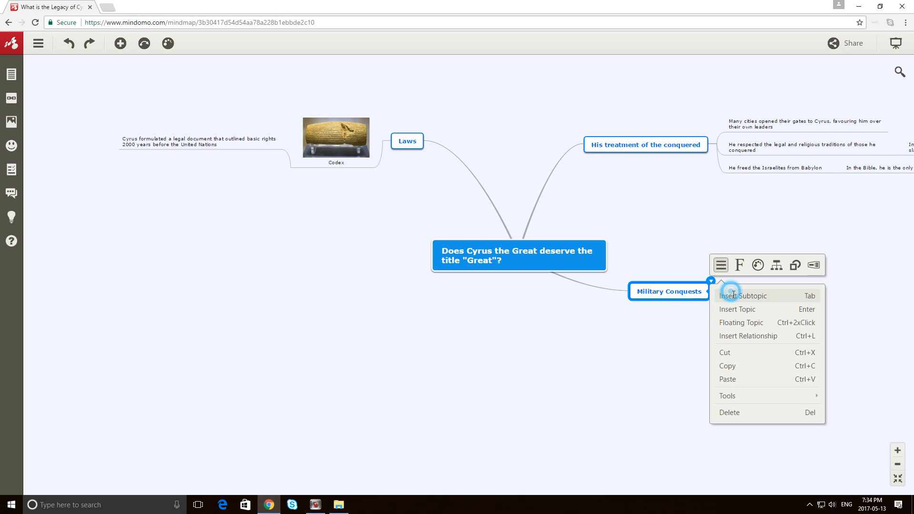
left_click(728, 292)
type("Lydia")
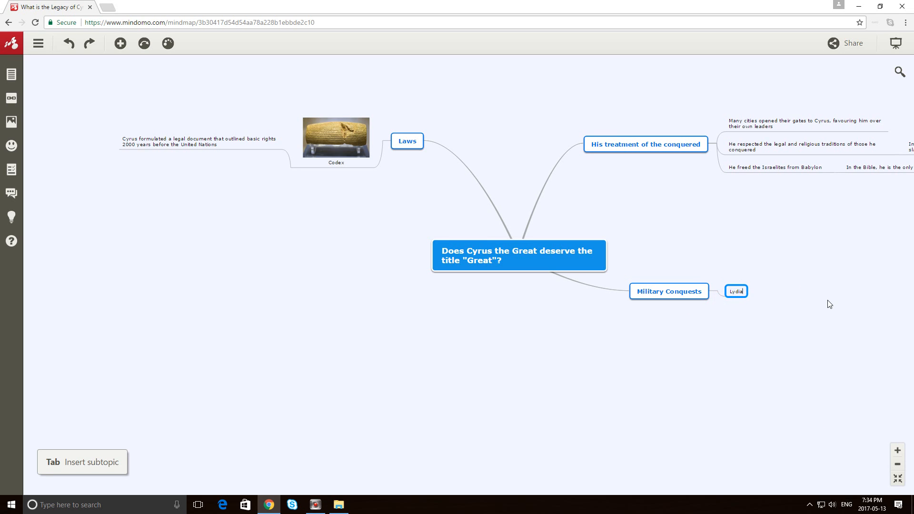
left_click(693, 360)
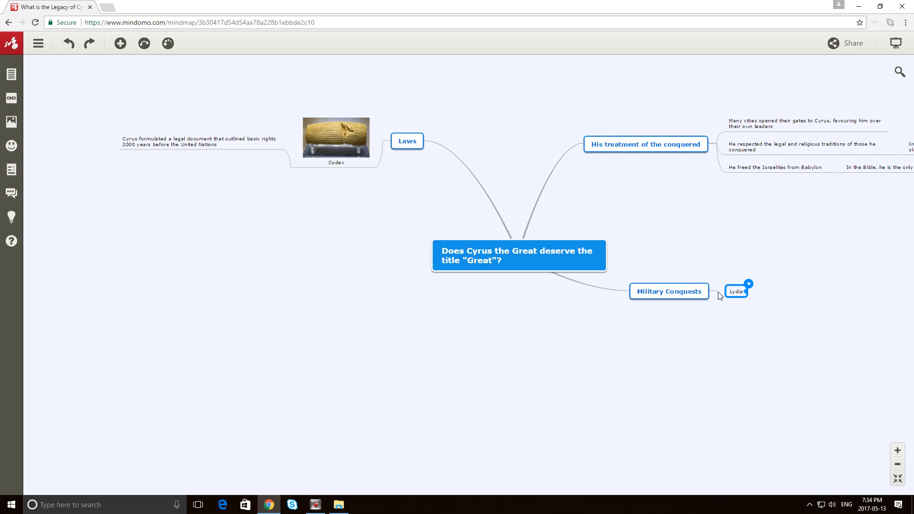
Add another main topic to the central question about Cyrus, reading "Great Man Theory".
left_click(479, 271)
left_click(609, 237)
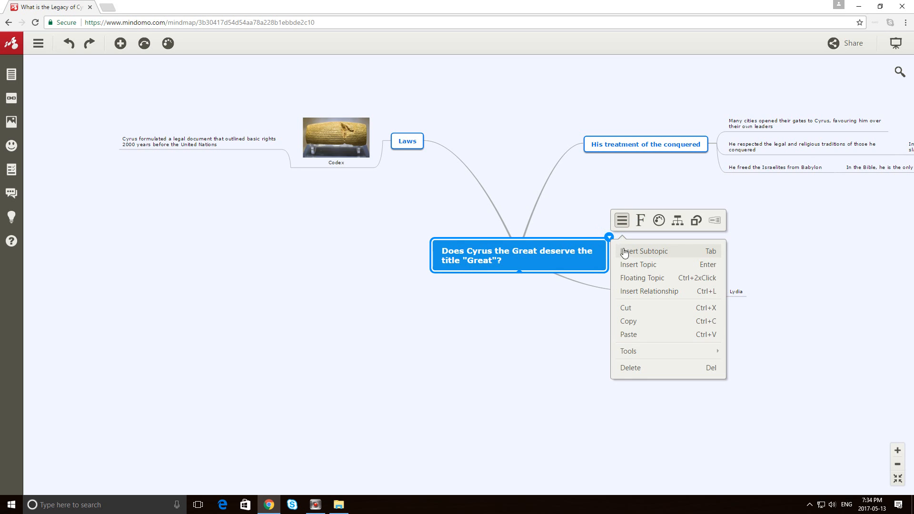
left_click(625, 252)
type("G")
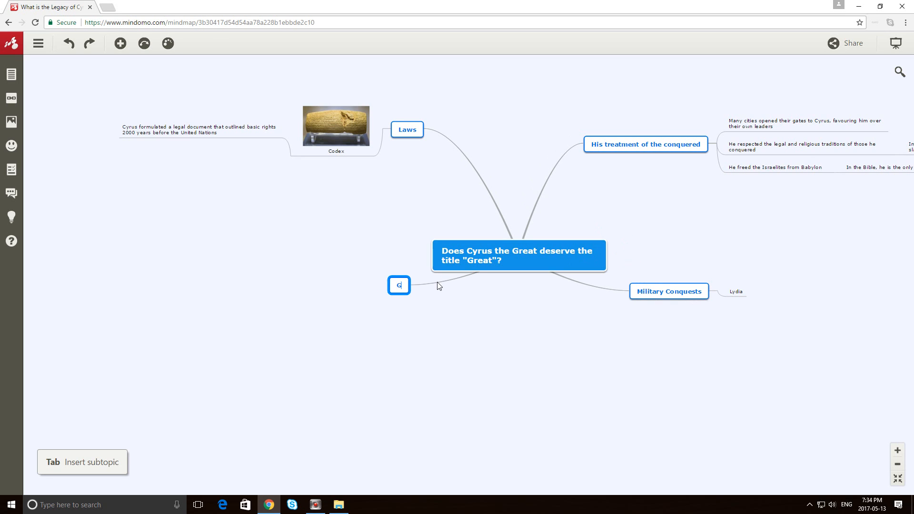
type("reat Man T")
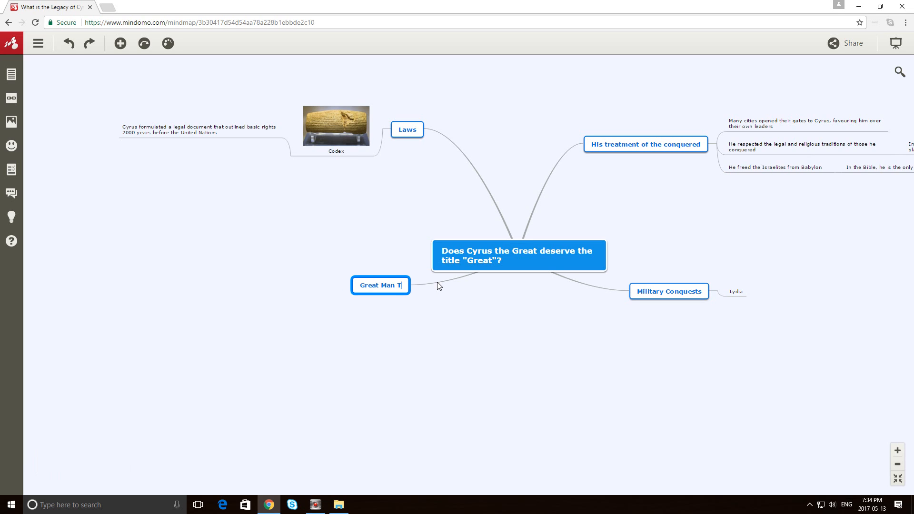
type("heory")
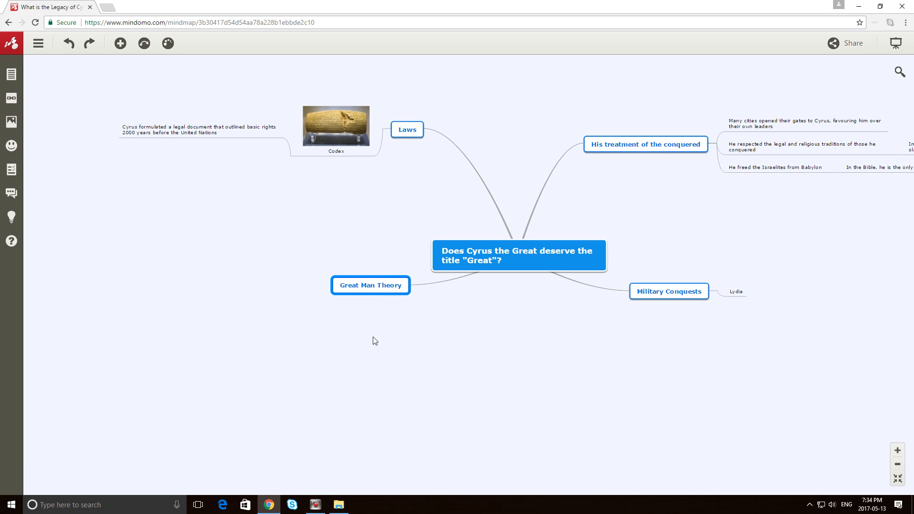
key("Return")
Insert a floating topic and move it clear of the connected "Great Man Theory" topic, just below it.
left_click(410, 276)
left_click(479, 313)
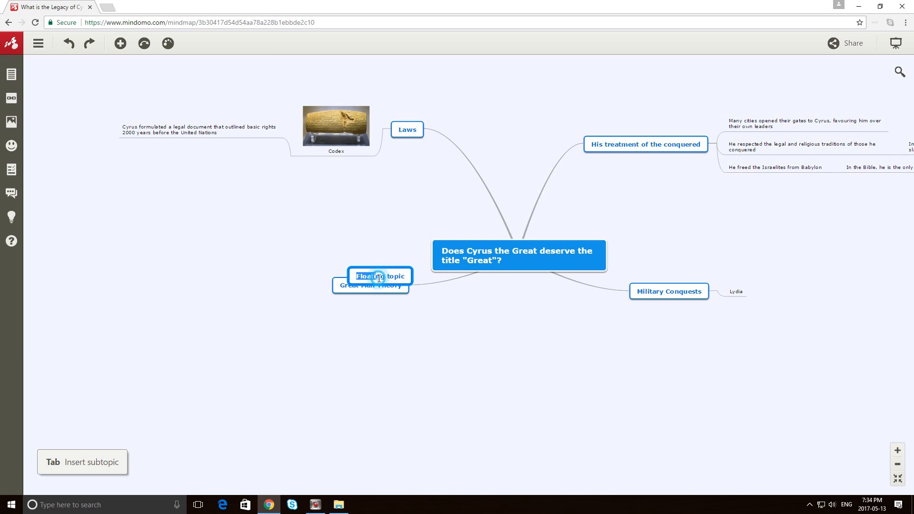
left_click(370, 292)
double_click(365, 274)
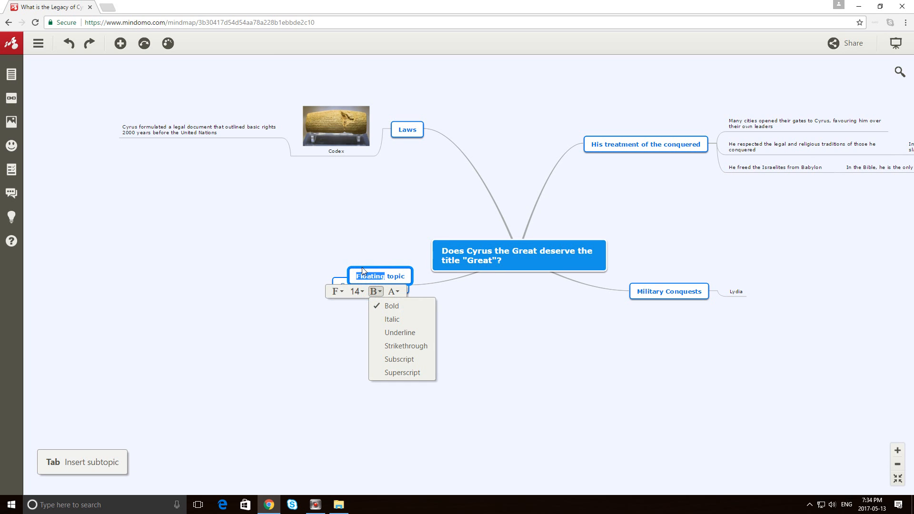
left_click_drag(364, 271, 365, 324)
left_click(363, 332)
Name the floating topic "Great Man Theory".
double_click(348, 282)
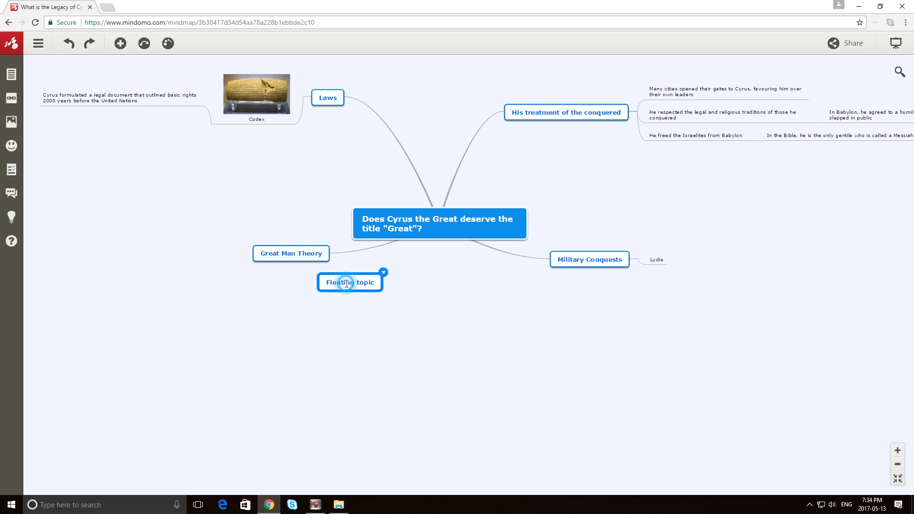
type("Great Man THe")
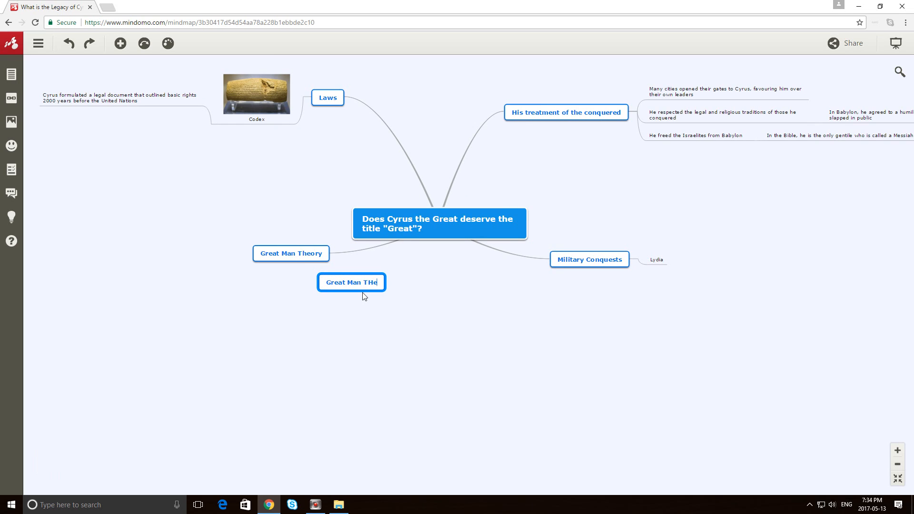
key("BackSpace")
type("heory")
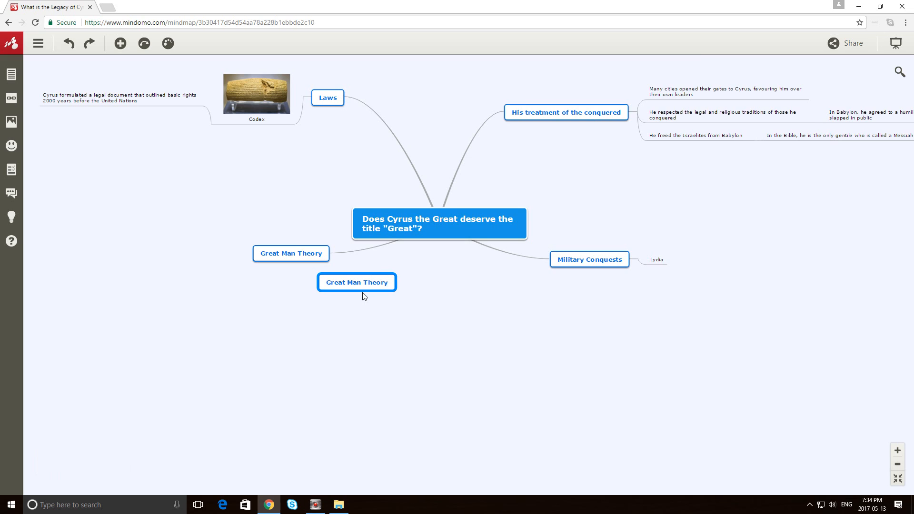
Delete the original "Great Man Theory" topic that is connected to the central question.
left_click(309, 249)
left_click(331, 243)
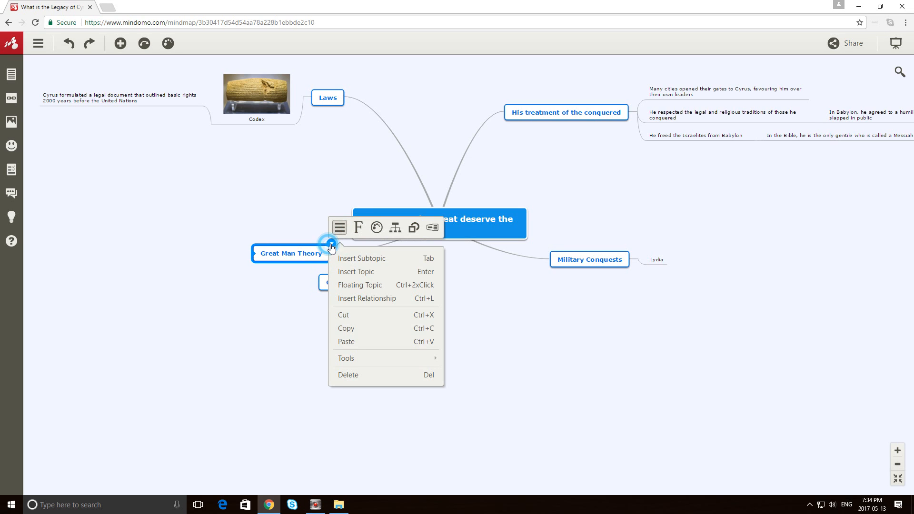
left_click(357, 374)
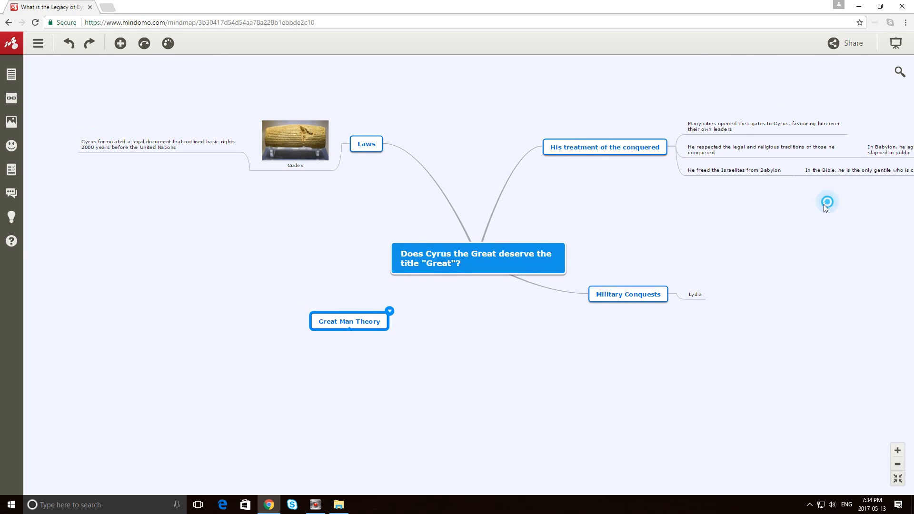
Add a subtopic reading "SOURCE:" to the note about Cyrus being the only gentile called a Messiah.
left_click_drag(825, 204, 688, 225)
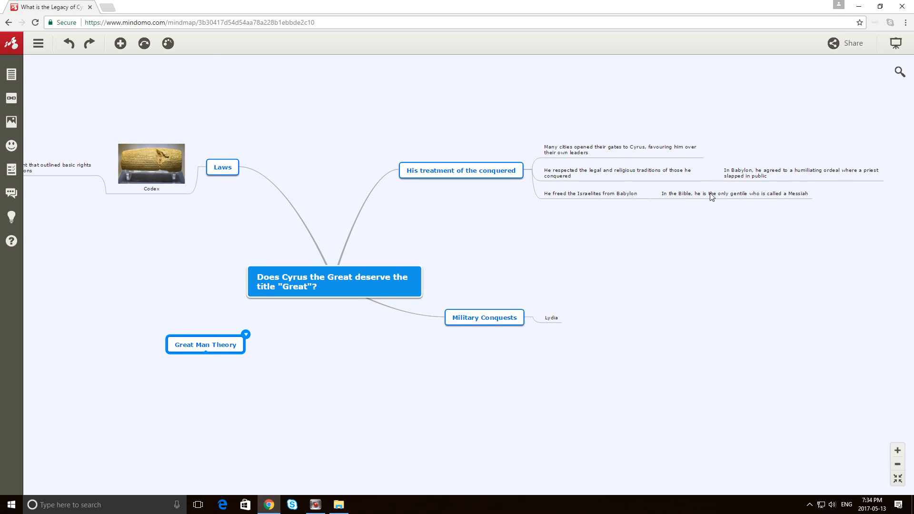
left_click(464, 284)
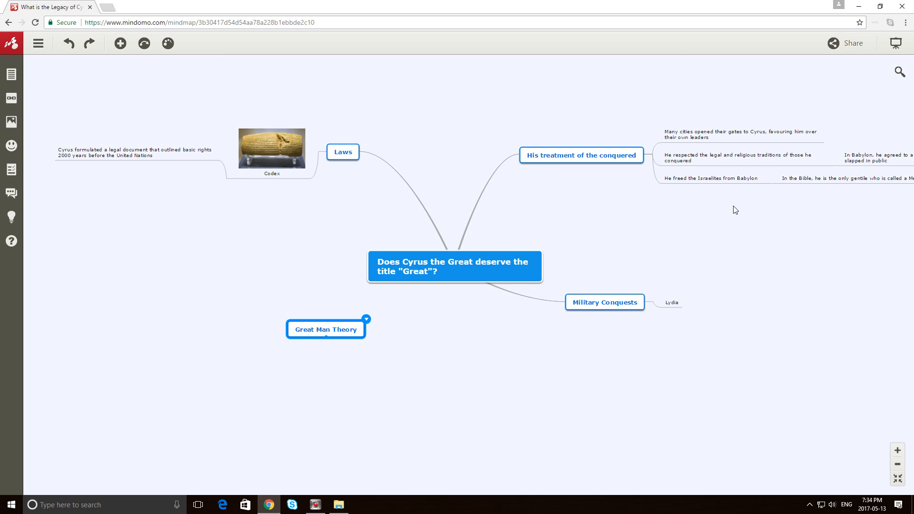
left_click_drag(729, 230, 431, 243)
left_click(627, 190)
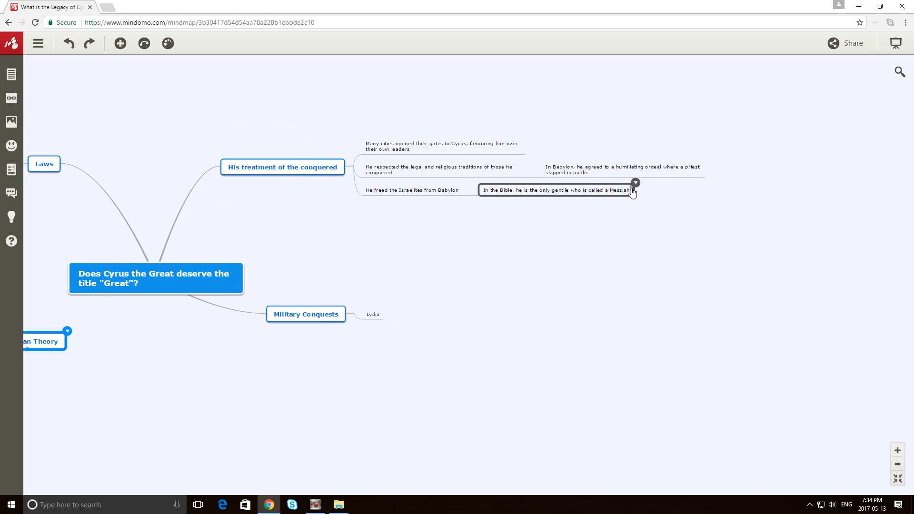
left_click(635, 183)
left_click(647, 195)
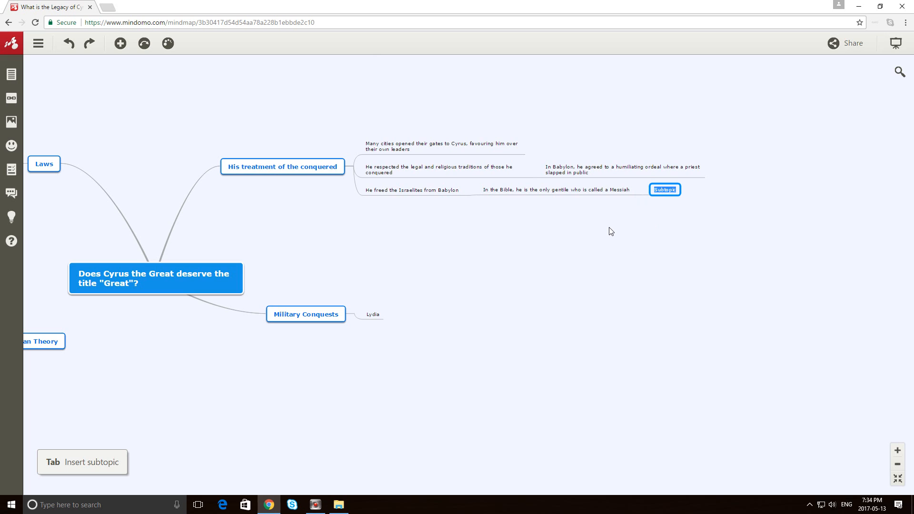
type("sOURCE:")
Display the mind map as an outline.
left_click_drag(516, 267, 628, 265)
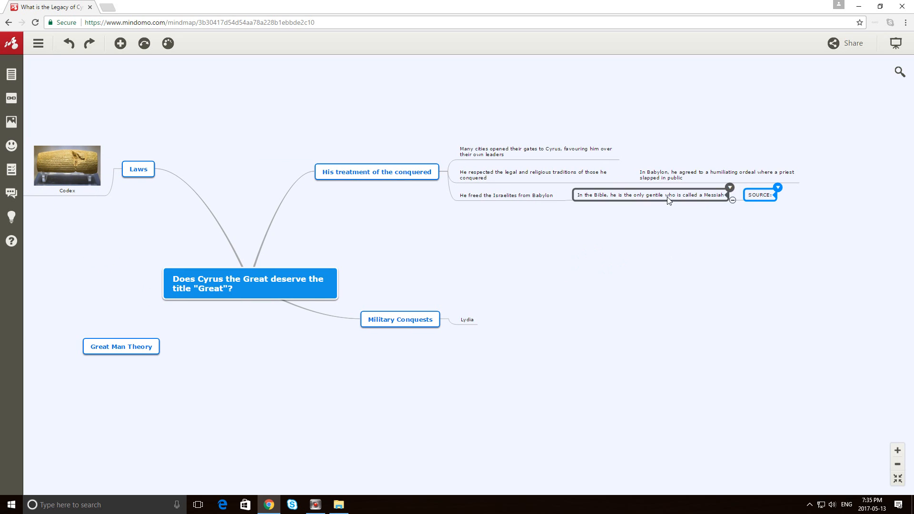
left_click_drag(662, 237, 760, 240)
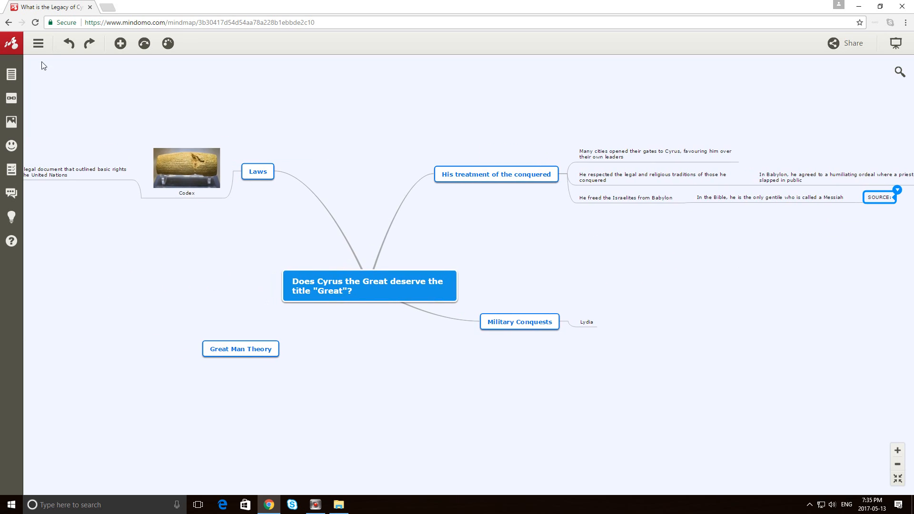
left_click(38, 44)
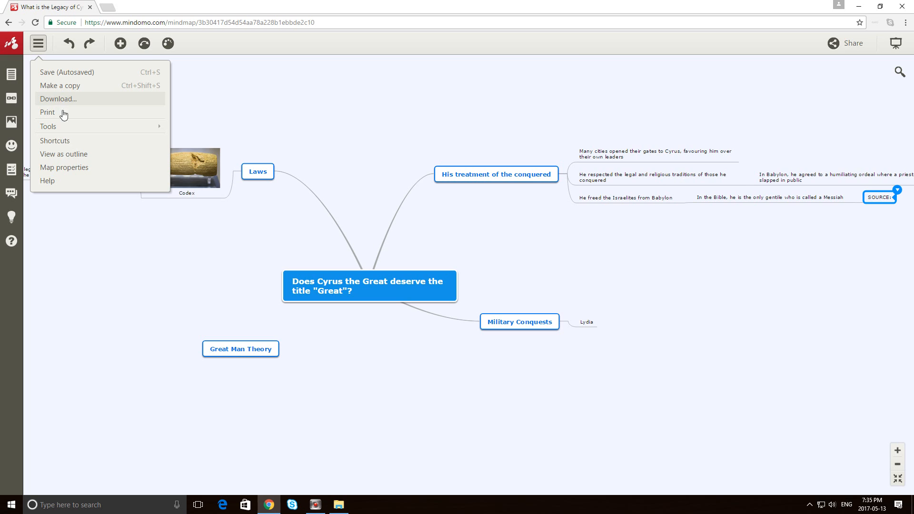
left_click(73, 154)
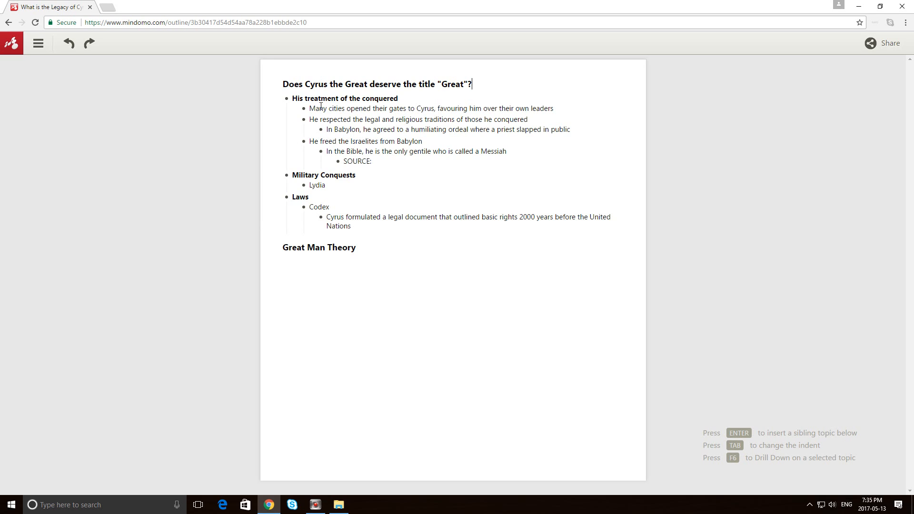
Examine the outline's main topics and nested points, from the treatment of the conquered to the laws.
left_click_drag(292, 98, 398, 99)
left_click_drag(359, 173, 298, 174)
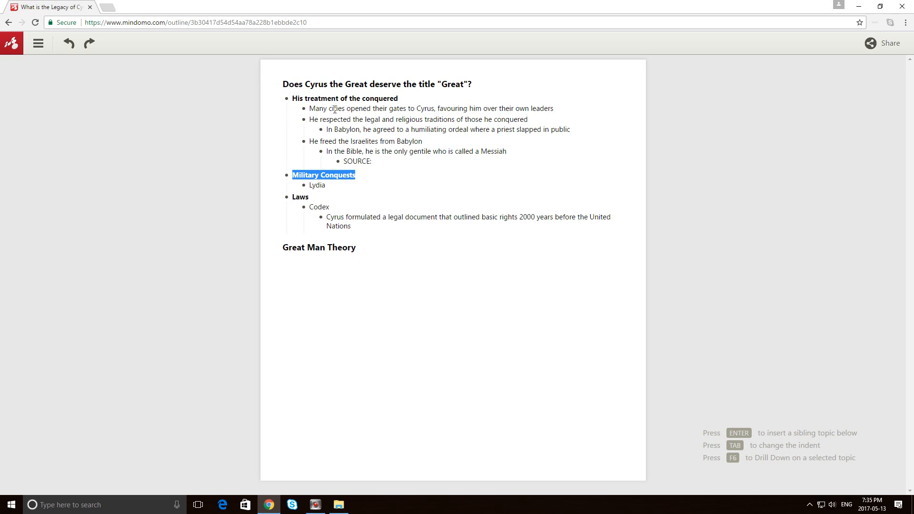
left_click_drag(556, 108, 307, 109)
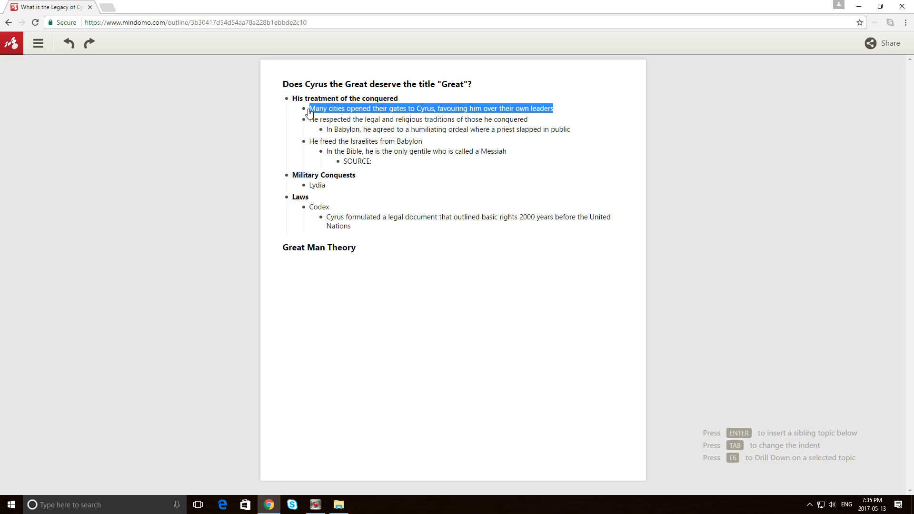
left_click(328, 130)
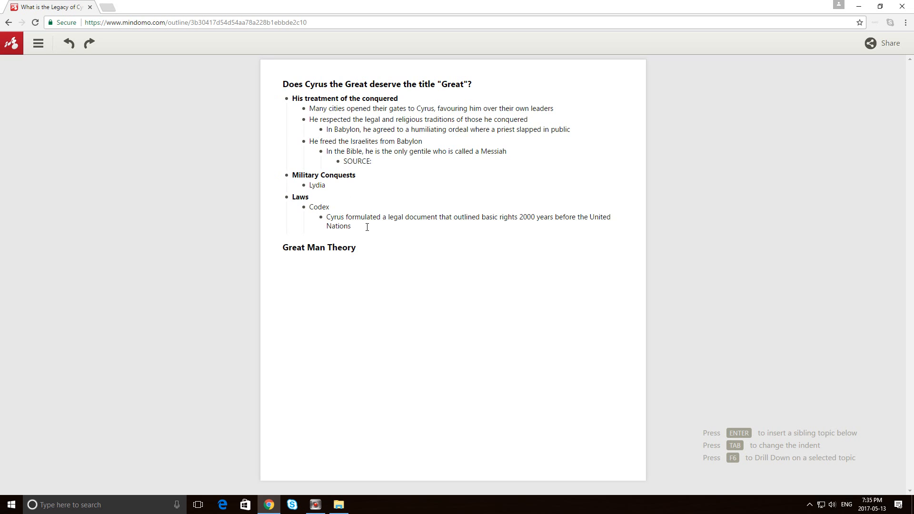
left_click_drag(367, 227, 289, 168)
left_click_drag(377, 160, 304, 100)
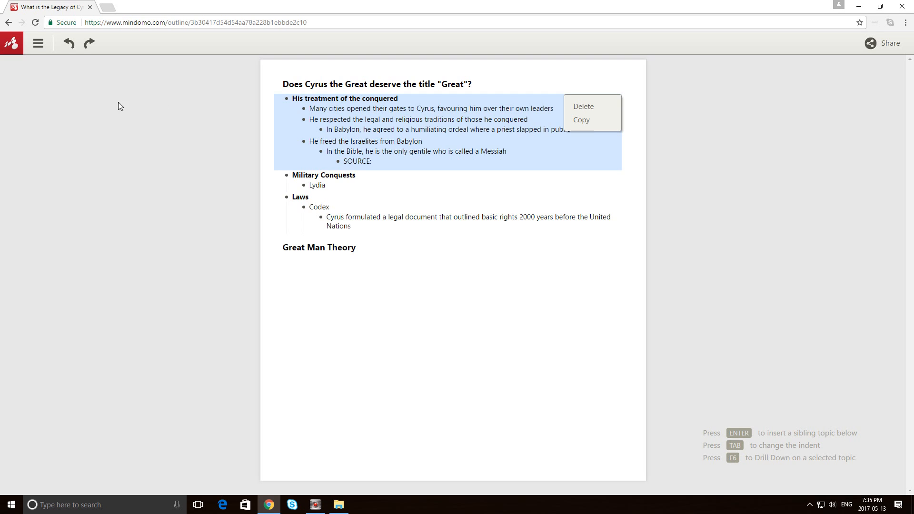
key("Escape")
Return to the mind map view and insert a floating topic named "Economics" below the "Laws" branch.
left_click(38, 44)
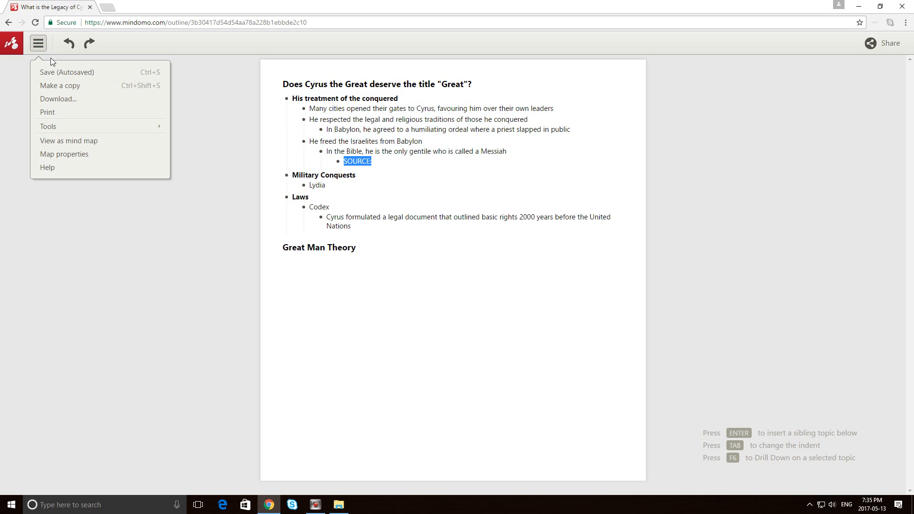
left_click(88, 142)
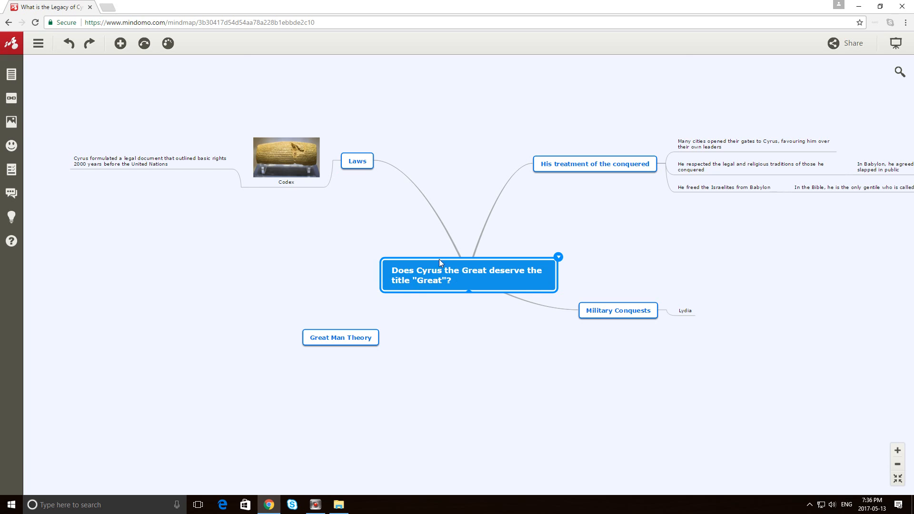
right_click(236, 255)
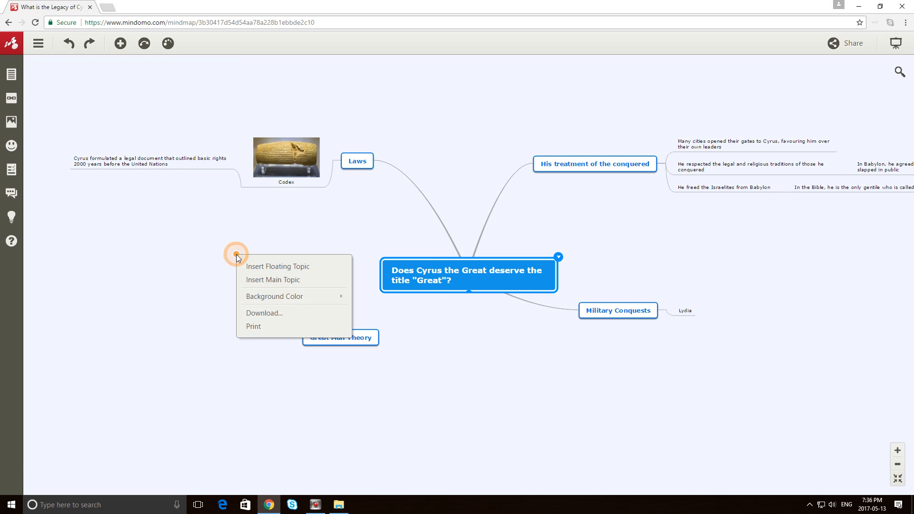
left_click(245, 269)
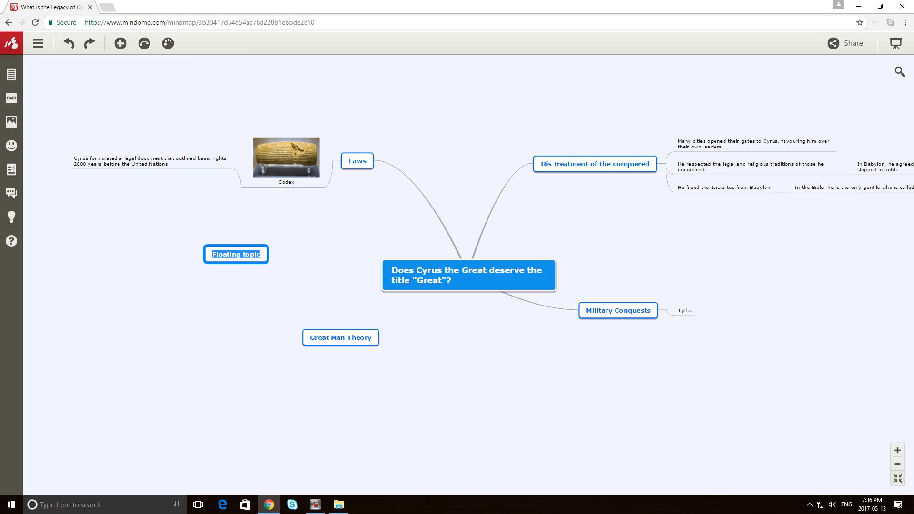
type("Economics")
Add a subtopic to "Economics" reading "established a major trade route that lasted for centuries".
left_click(259, 243)
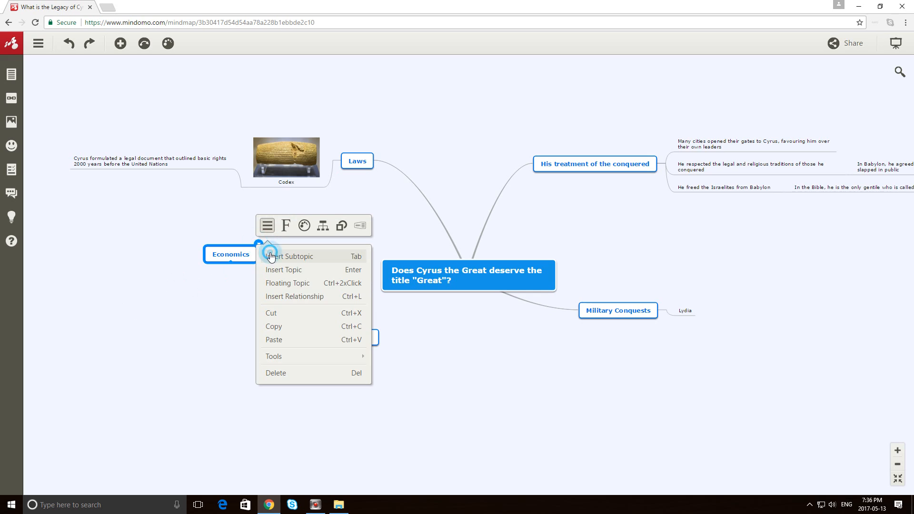
left_click(270, 256)
type("esta")
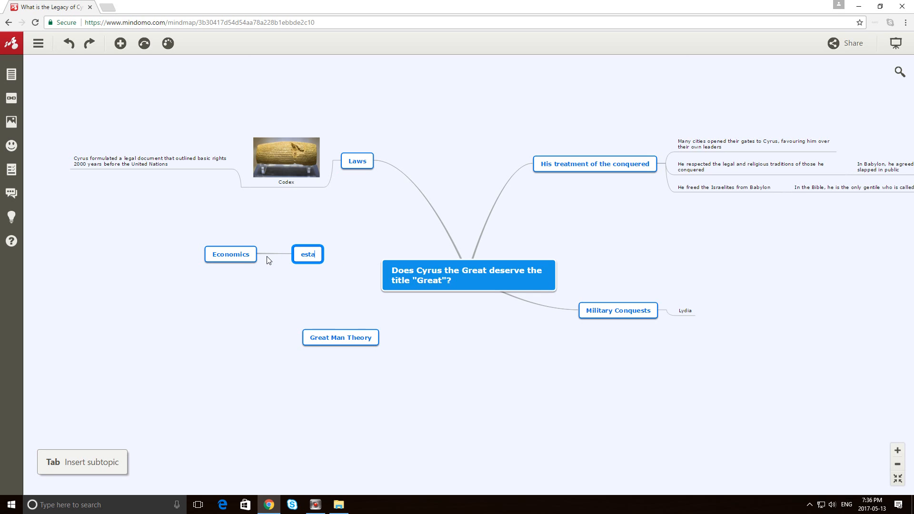
type("blished a maj")
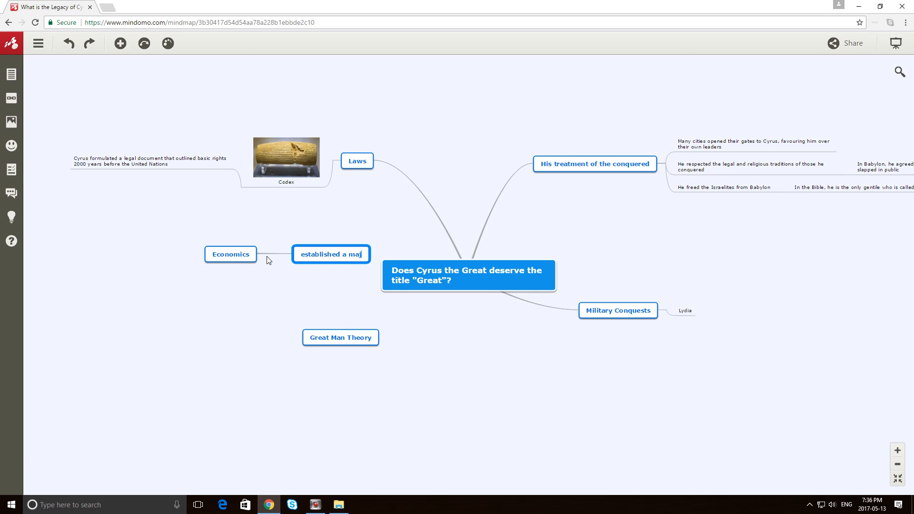
type("or trade rou")
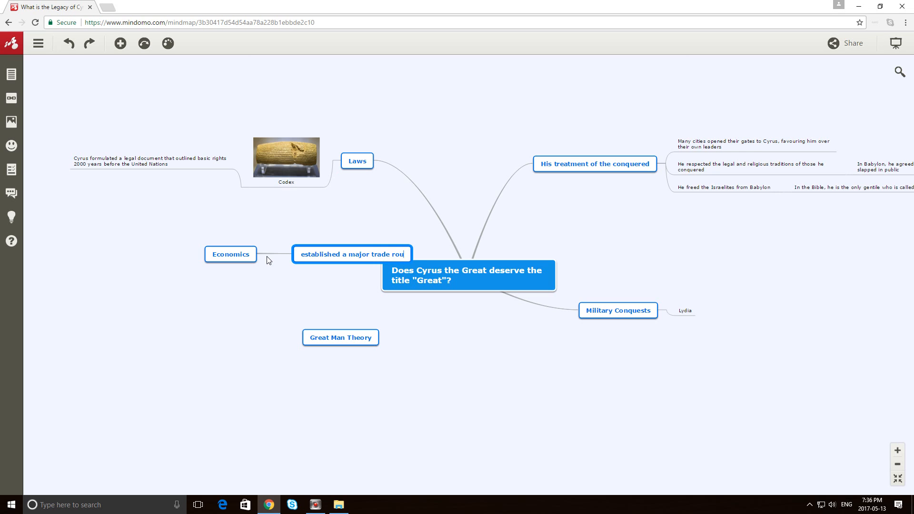
type("te that lasted for centur")
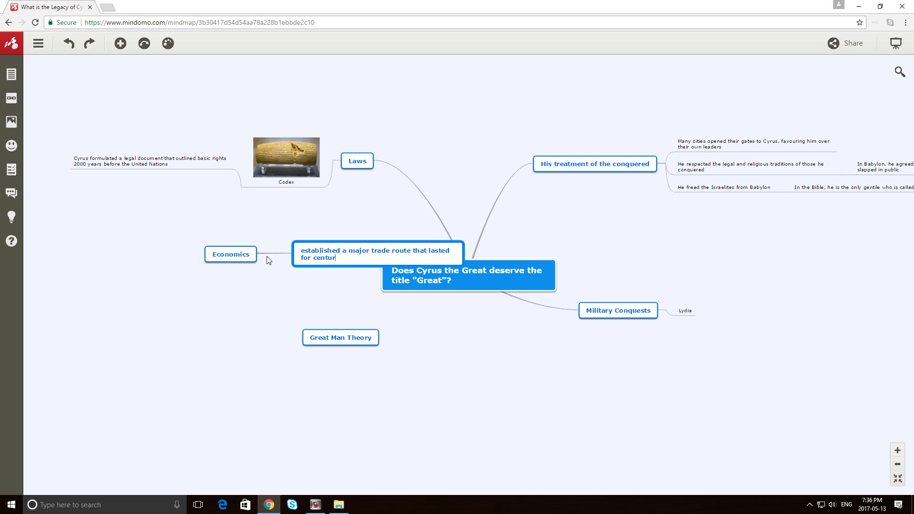
type("ies")
left_click(336, 277)
Move "Economics" closer to the central question and attach the trade route subtopic on its outer side.
left_click_drag(305, 262, 64, 272)
left_click_drag(242, 252, 318, 242)
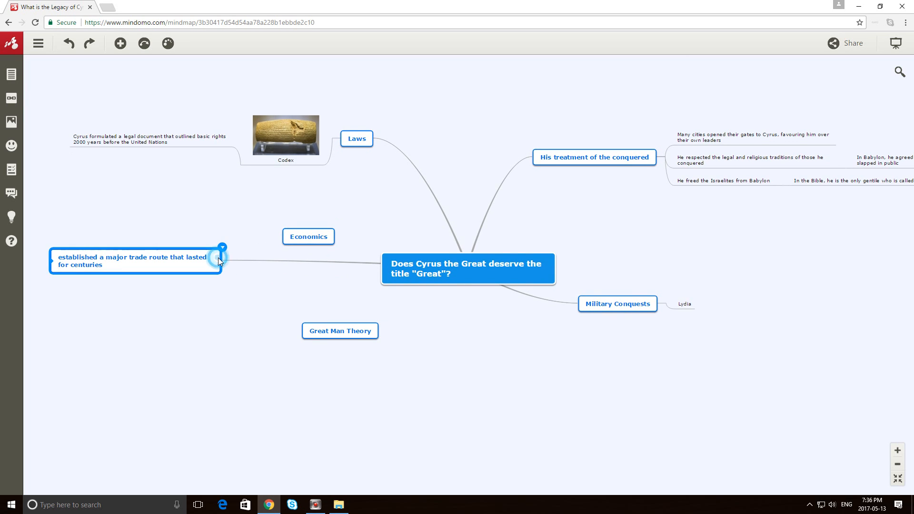
left_click_drag(218, 258, 243, 240)
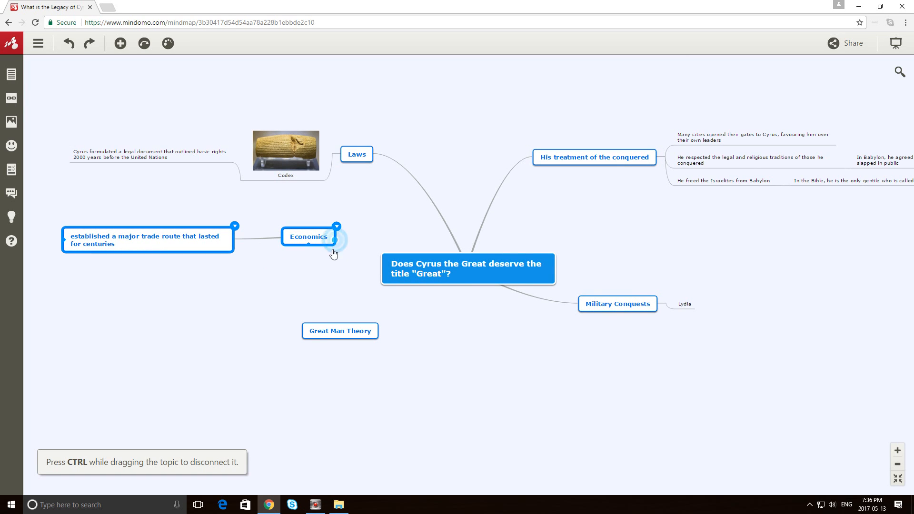
left_click_drag(335, 244, 331, 253)
left_click(333, 227)
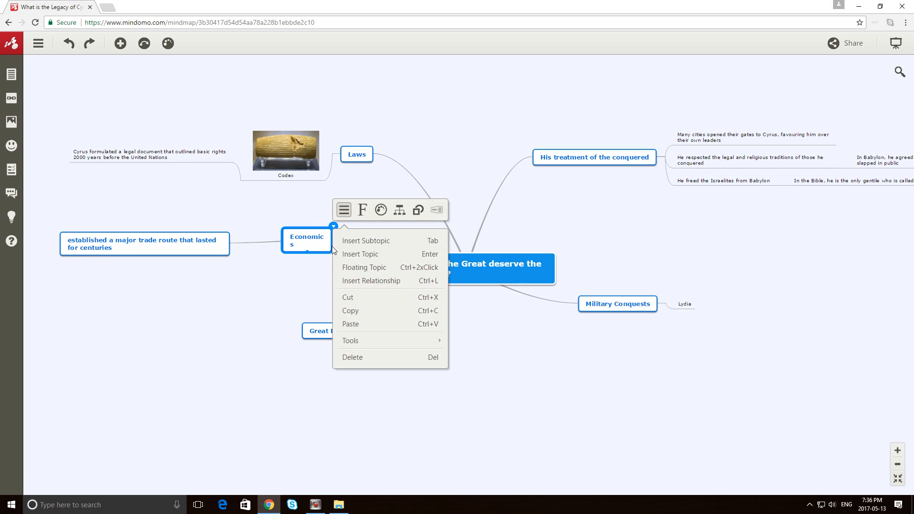
left_click(491, 272)
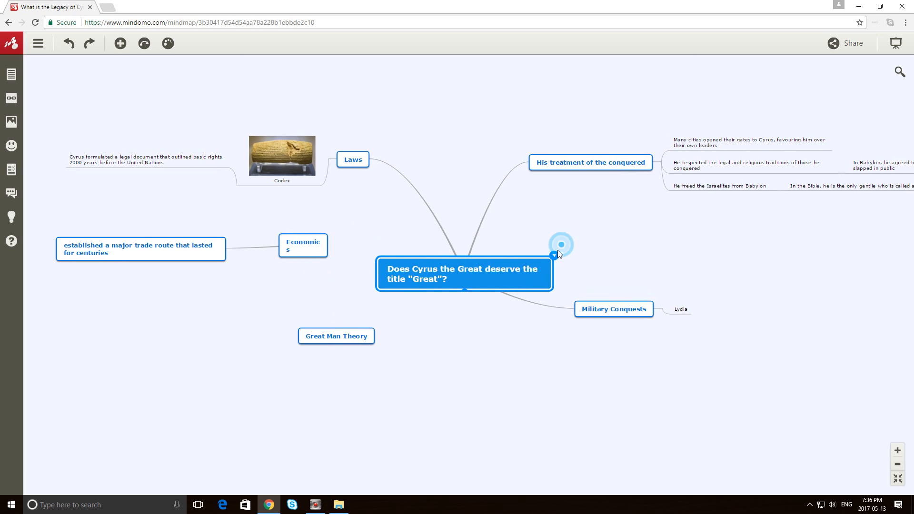
left_click(558, 250)
left_click(480, 329)
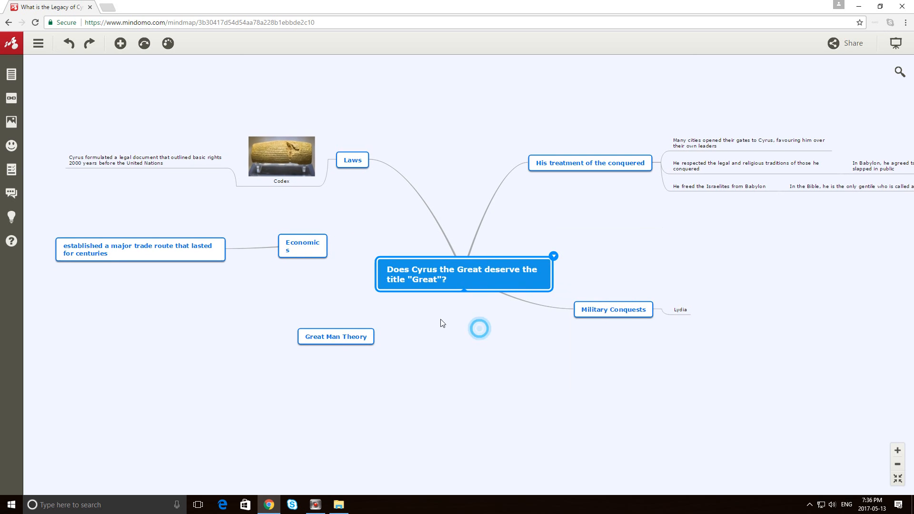
left_click(318, 256)
left_click_drag(318, 255, 413, 279)
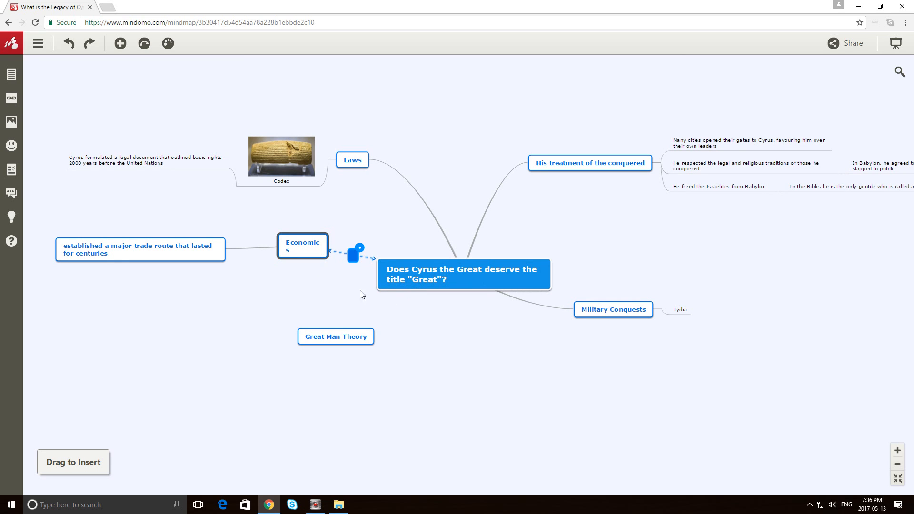
left_click(359, 248)
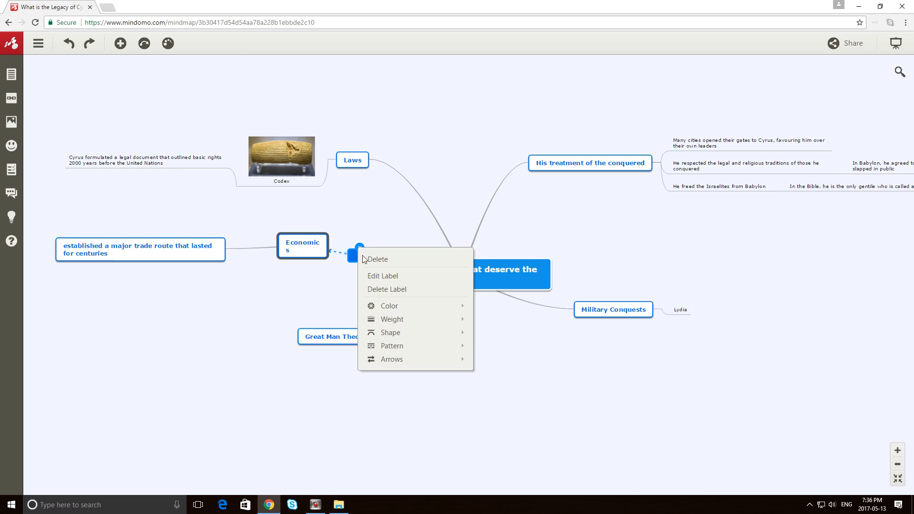
left_click(367, 260)
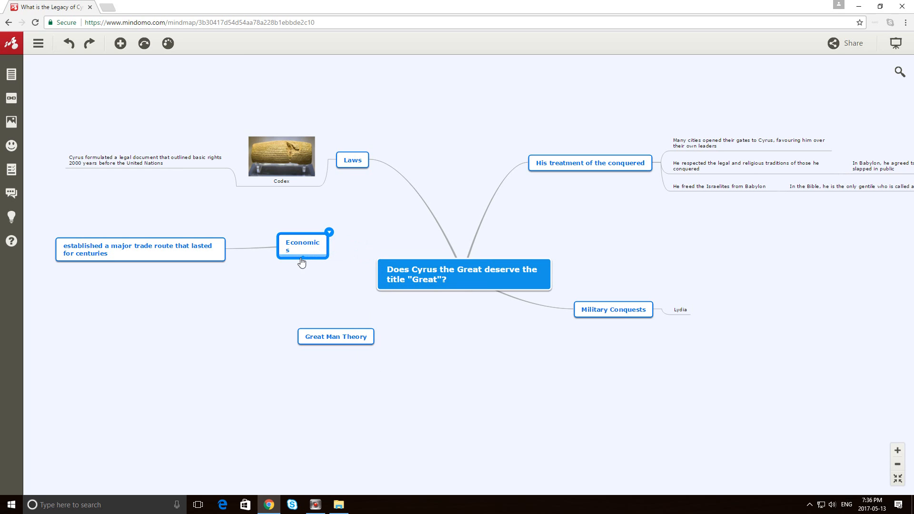
Draw a dashed relationship line from the "Economics" topic to the central question.
left_click_drag(302, 260, 390, 271)
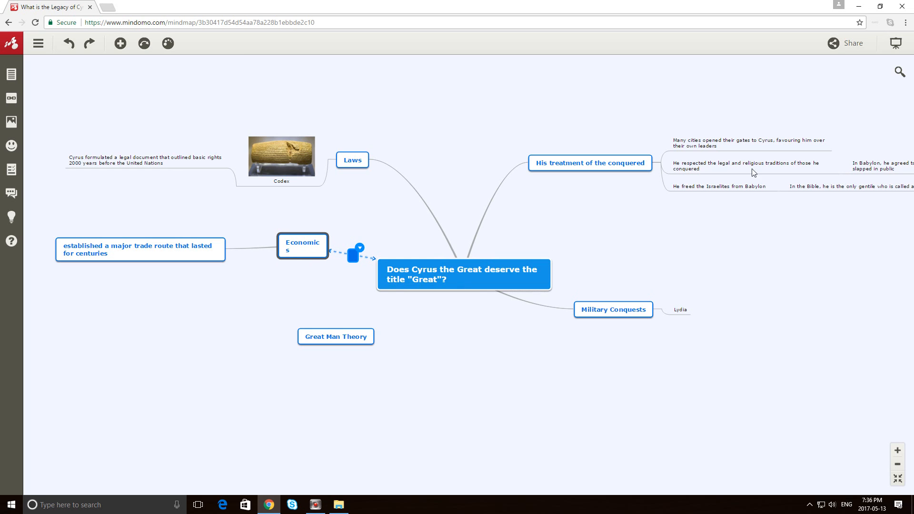
View the map as an outline to check where "Economics" and "Great Man Theory" are listed, and return to the mind map.
left_click(38, 43)
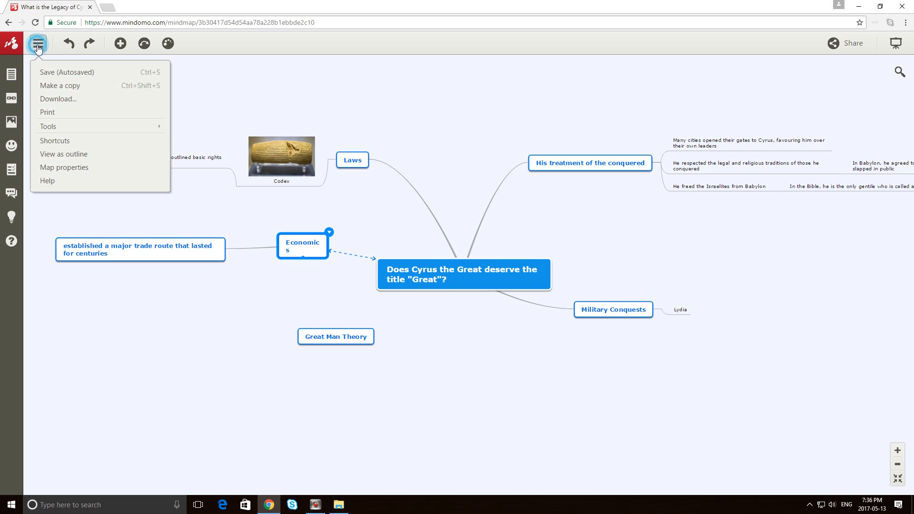
left_click(64, 153)
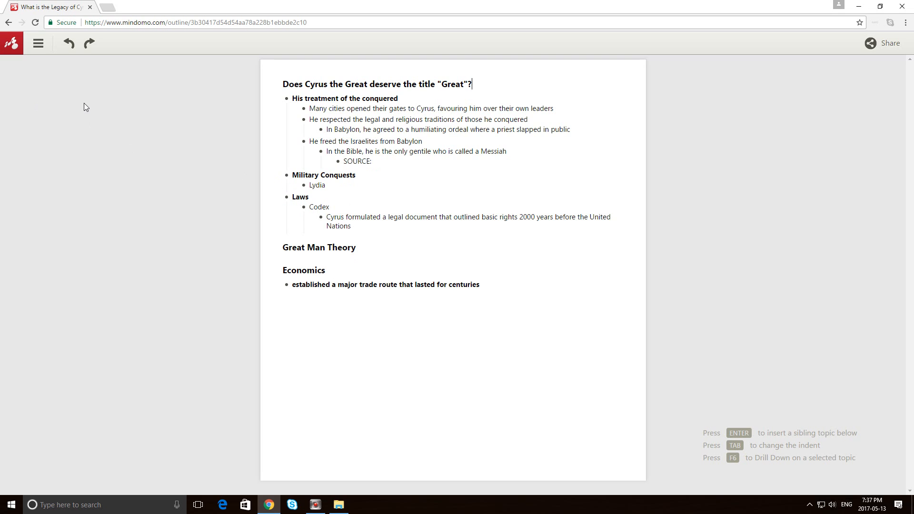
left_click(39, 44)
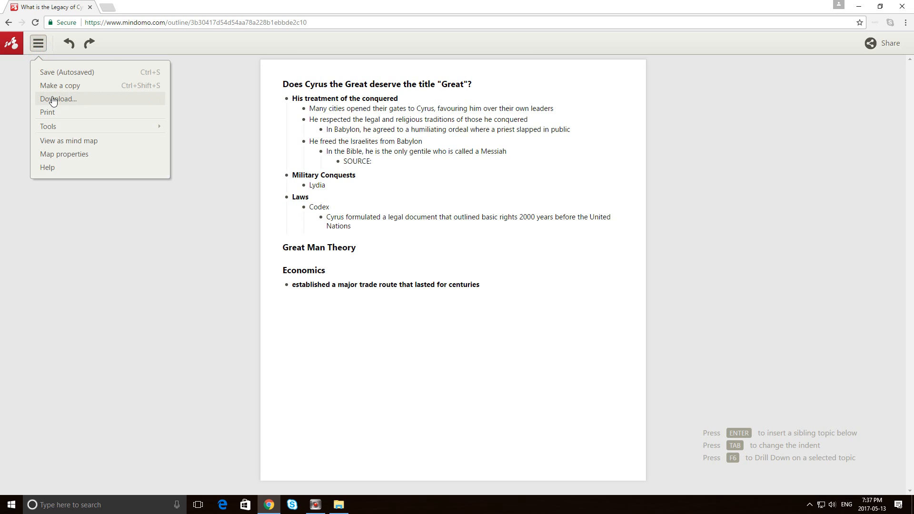
left_click(53, 140)
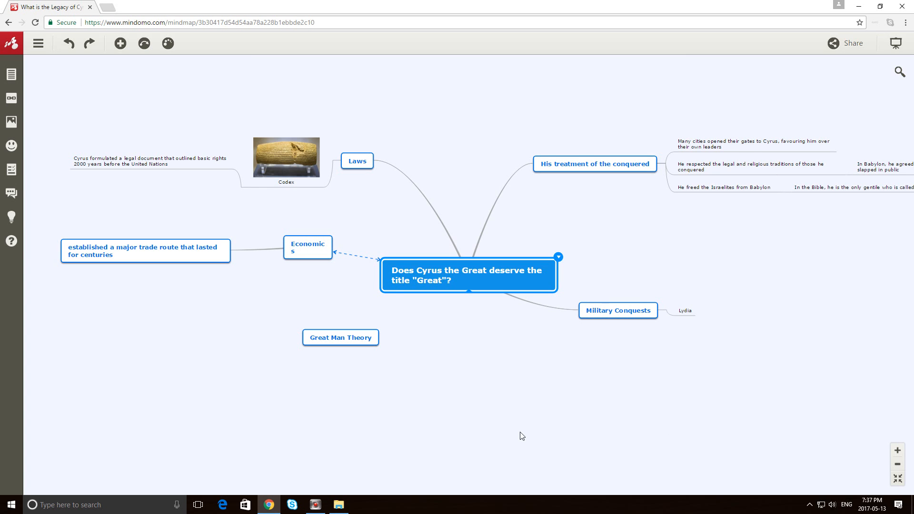
Replace the central question with "Cyrus the Great earned hist title through his forward-thinking laws, his treatment of the conquered, and his military conquests.".
left_click_drag(281, 357, 212, 322)
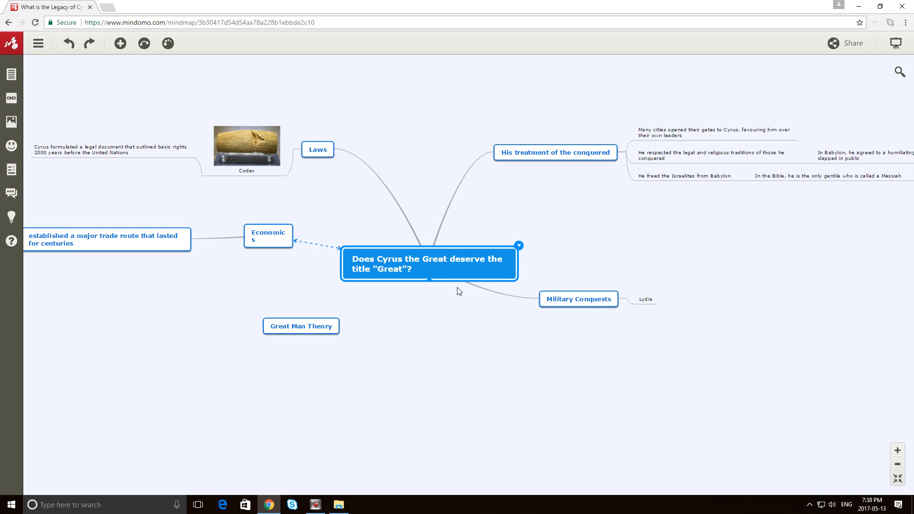
double_click(401, 270)
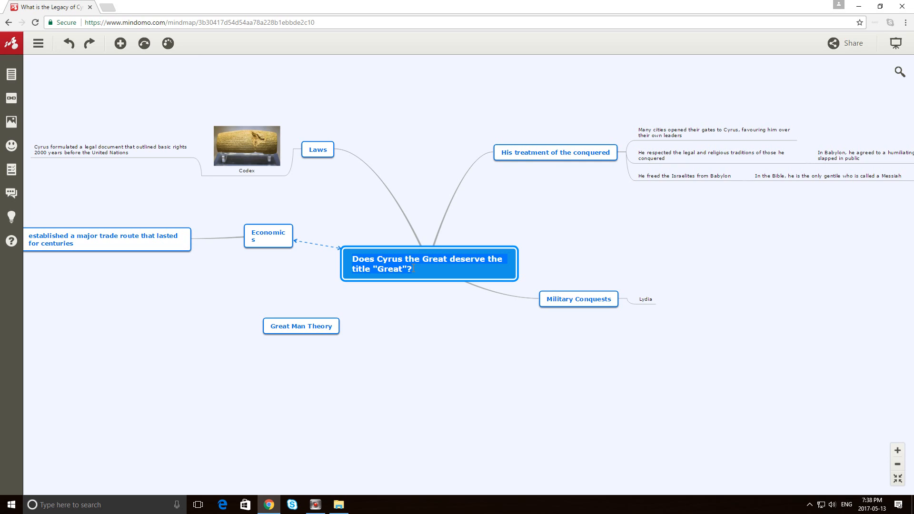
type("c")
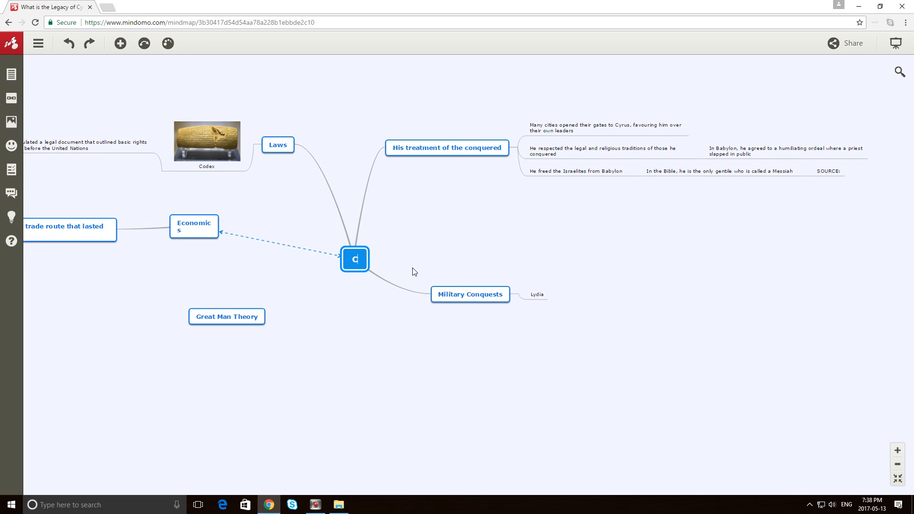
type("yrus the Great ")
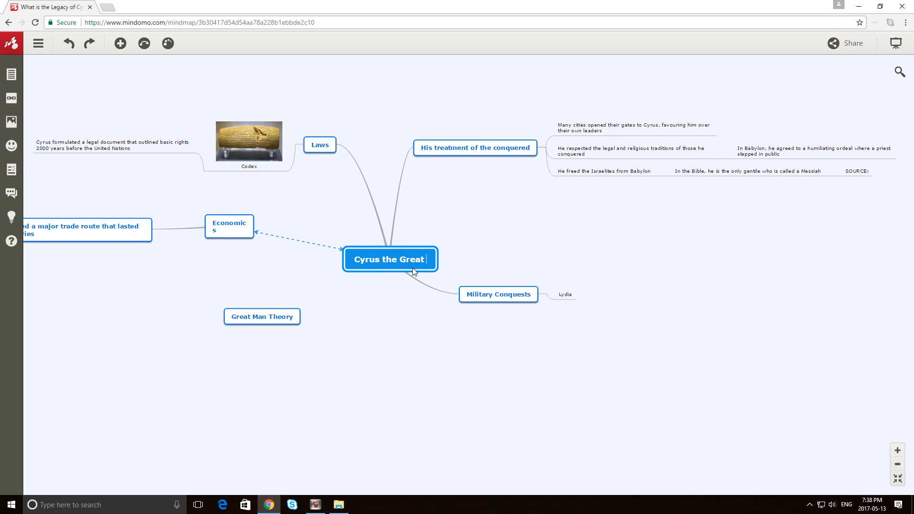
type("earned ")
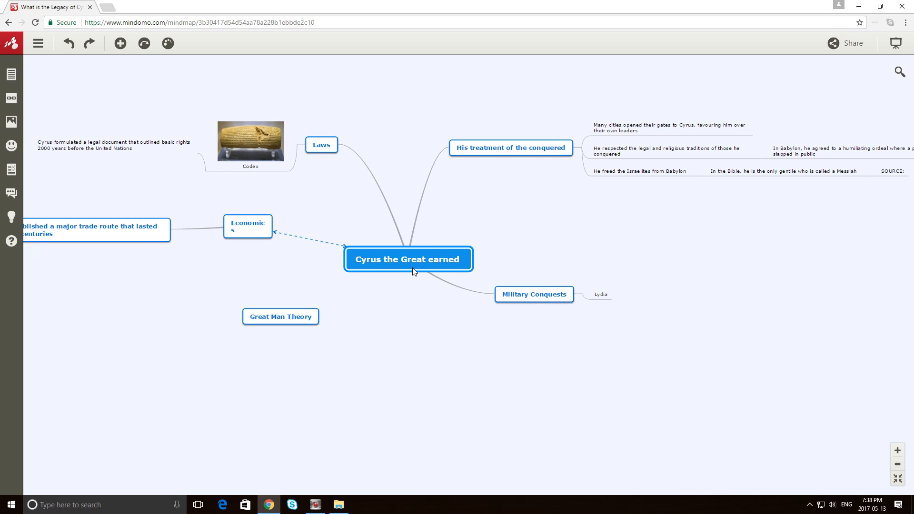
type("hist tile")
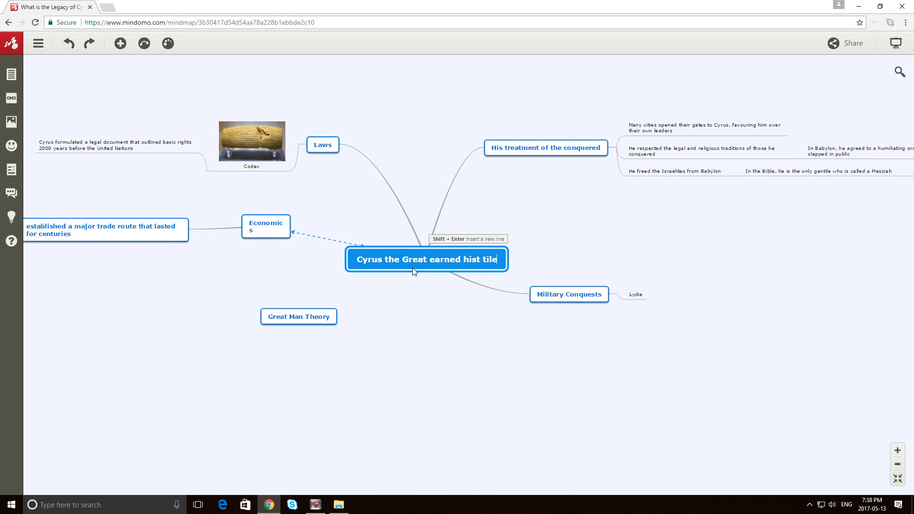
key("BackSpace")
key("BackSpace")
type("tle thr")
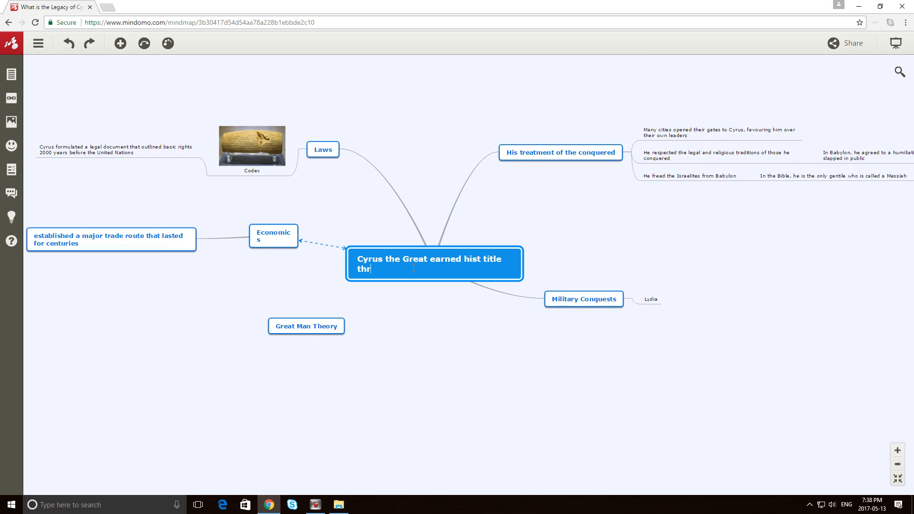
type("ough his forward thinking law")
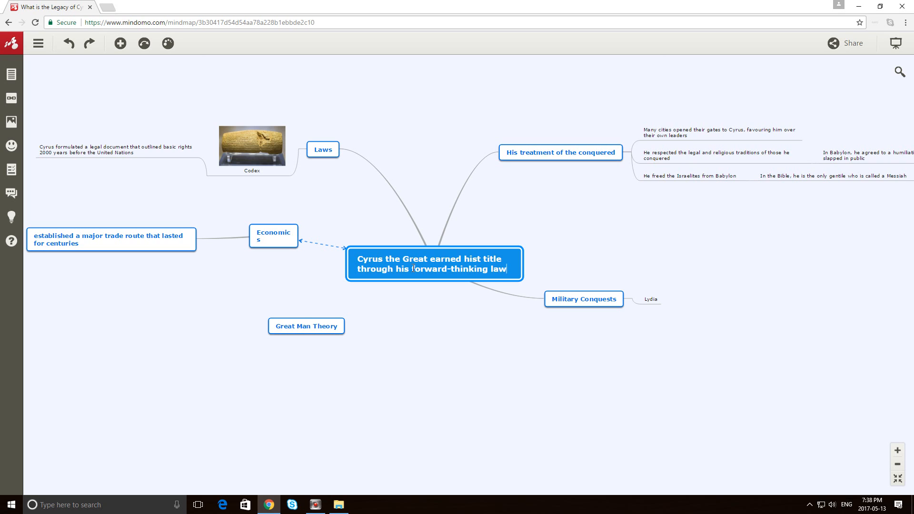
type("s, his tr")
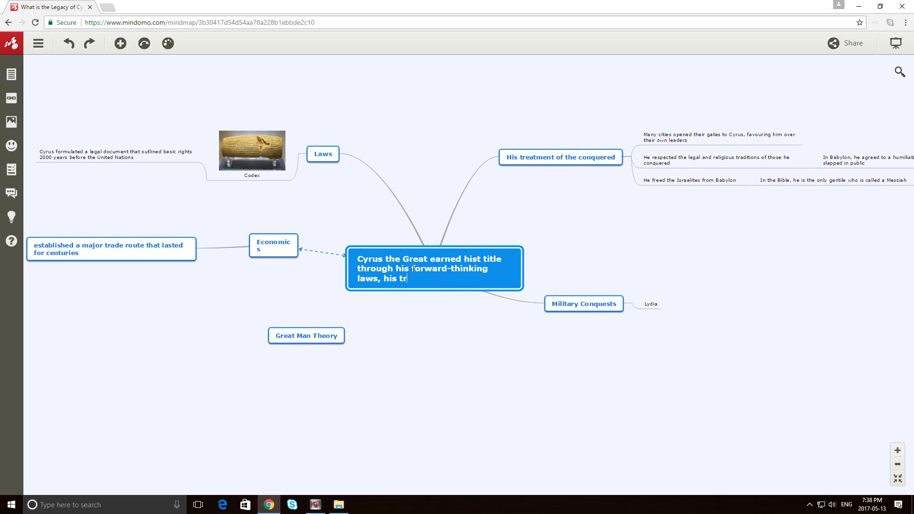
type("eatment of the conquered, and h")
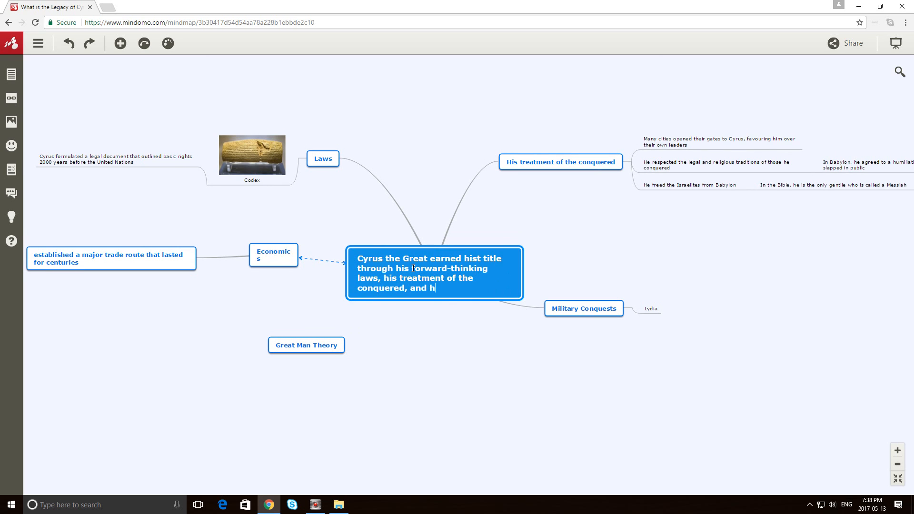
type("is military conquests.")
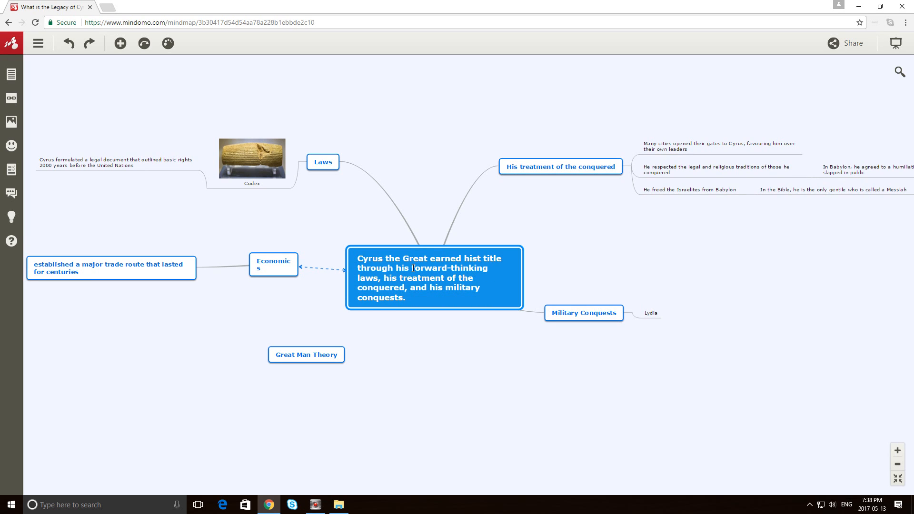
Review the thesis statement and its supporting topics in outline view, including the treatment of the conquered, and return to the mind map.
left_click(38, 44)
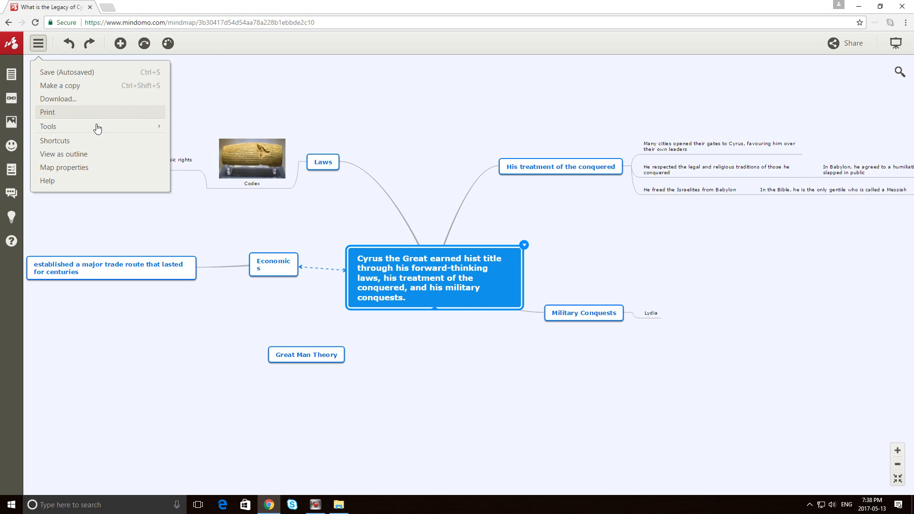
left_click(96, 153)
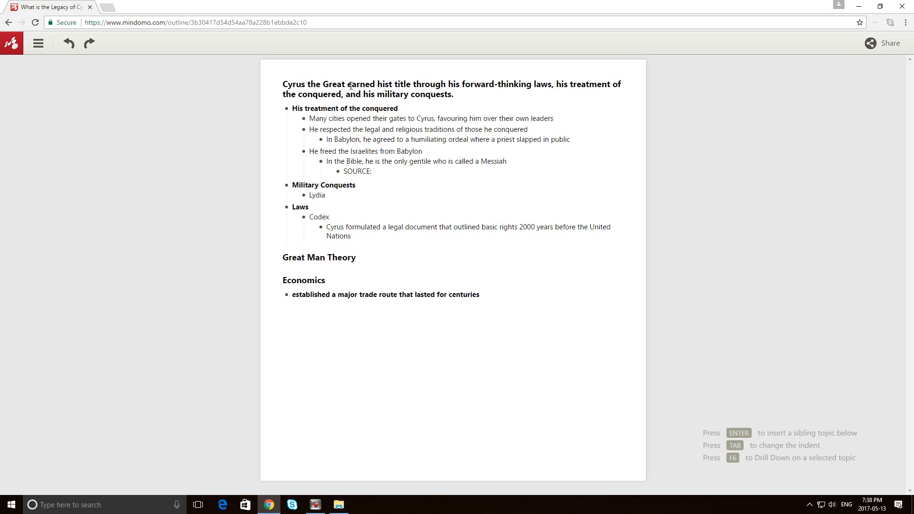
left_click(473, 98)
left_click_drag(300, 108, 397, 147)
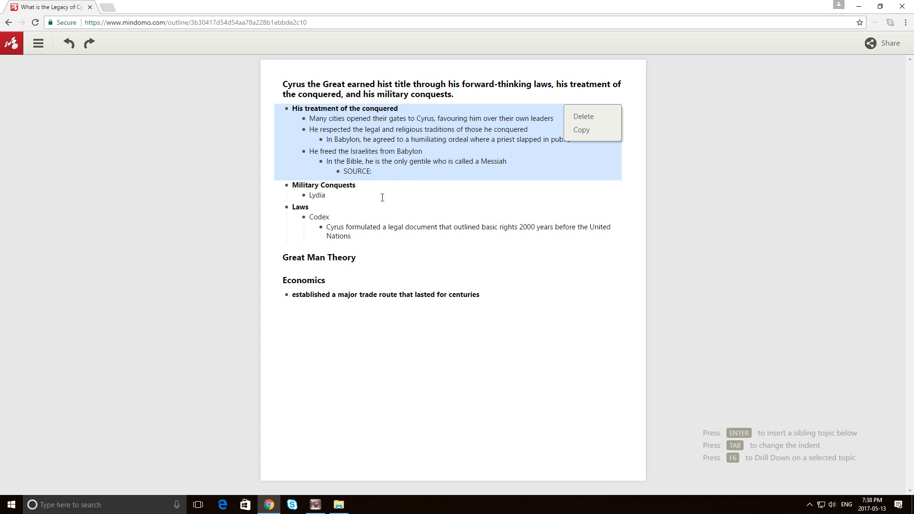
left_click(38, 43)
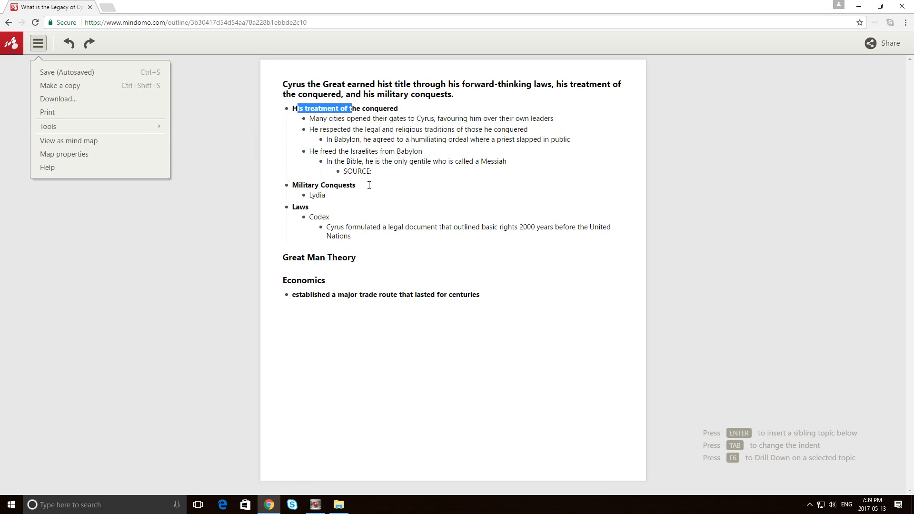
left_click(97, 141)
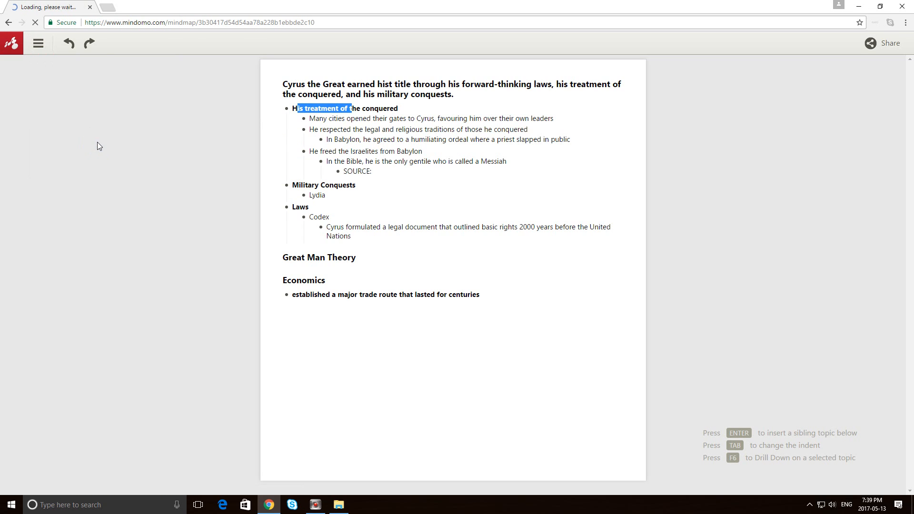